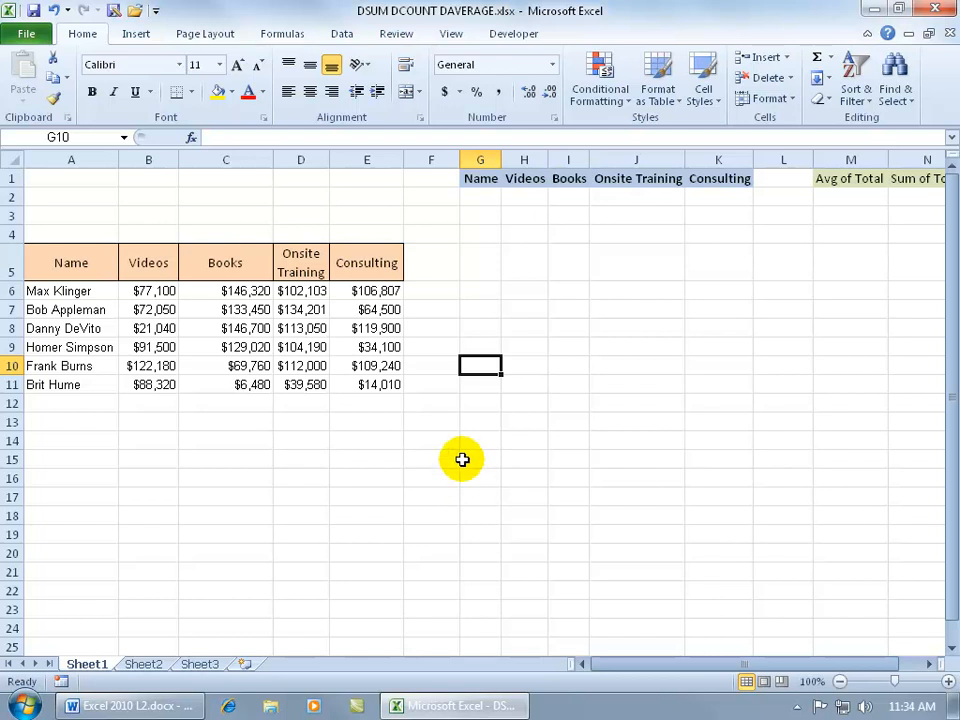
Review the Consulting figures and the criteria and summary headers across row 1
{"action": "left_click_drag", "start_coordinate": [392, 295], "coordinate": [376, 384]}
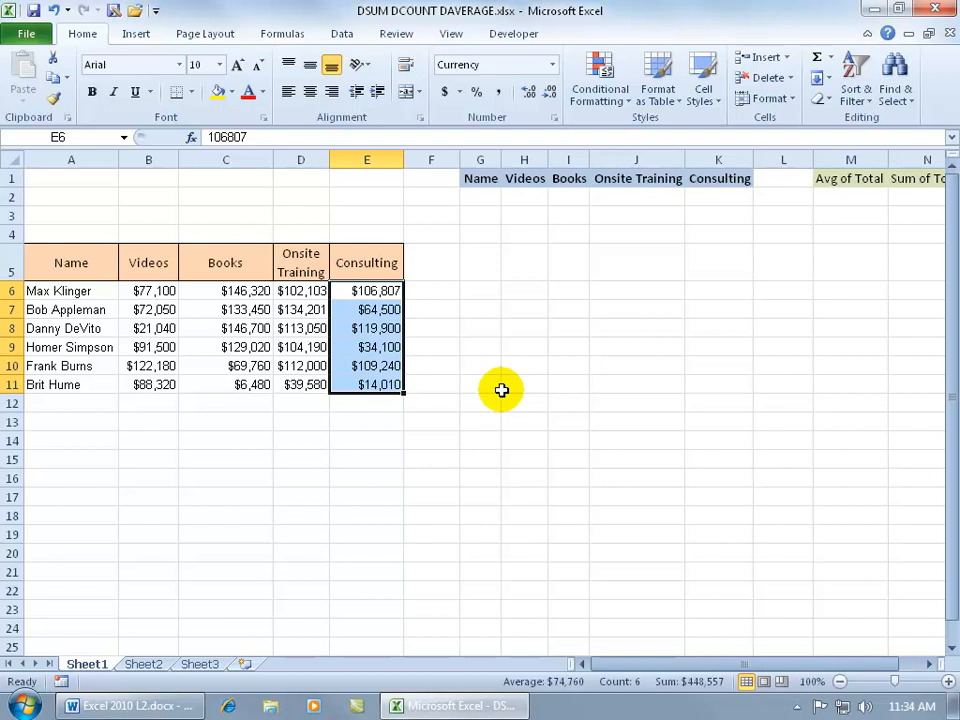
{"action": "left_click", "coordinate": [489, 365]}
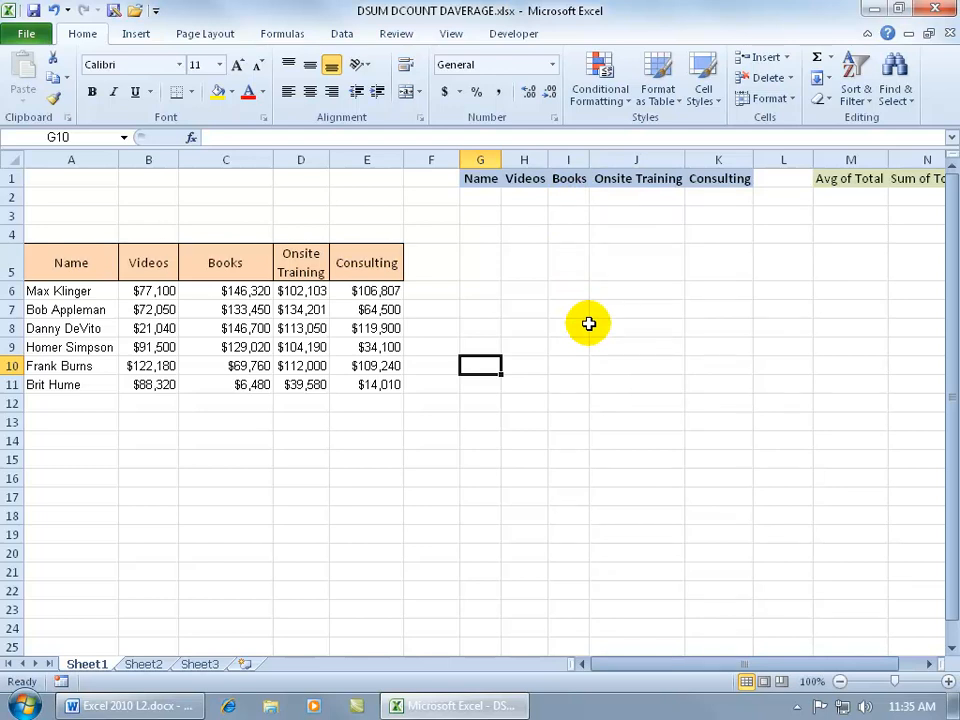
{"action": "left_click", "coordinate": [928, 664]}
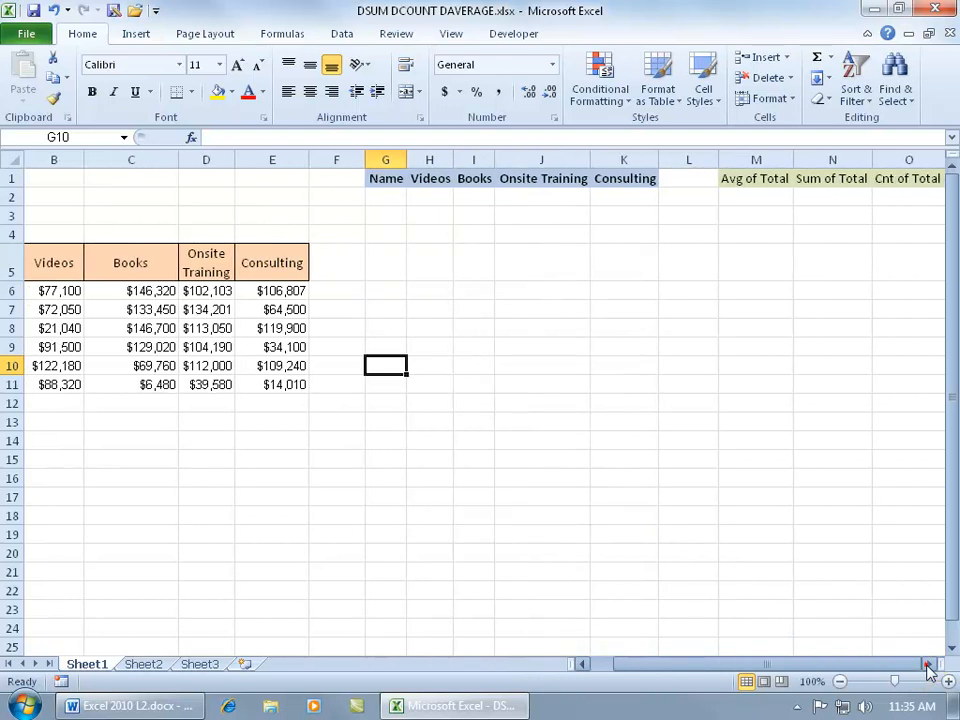
{"action": "left_click", "coordinate": [928, 664]}
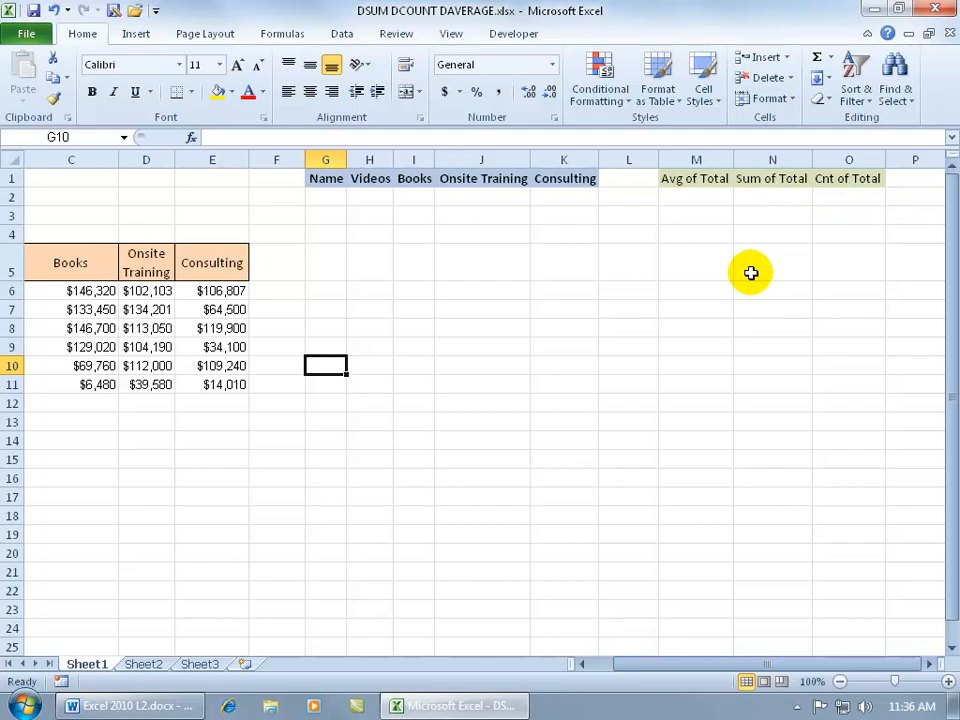
{"action": "left_click_drag", "start_coordinate": [653, 669], "coordinate": [622, 671]}
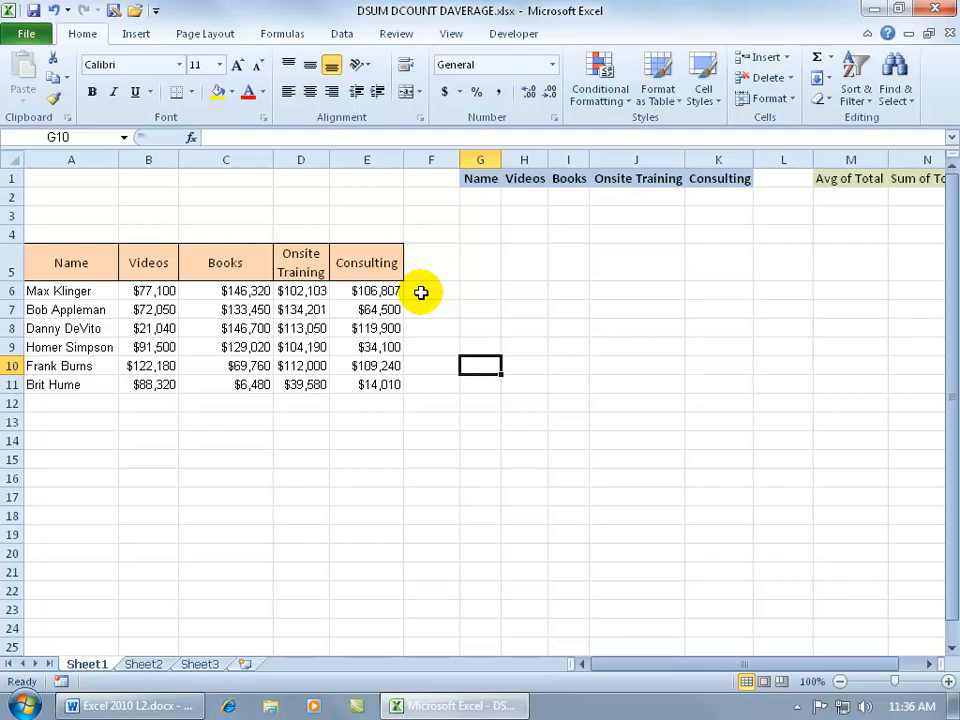
Start a DAVERAGE formula in M2 using A5:E11 as the database range
{"action": "left_click", "coordinate": [857, 193]}
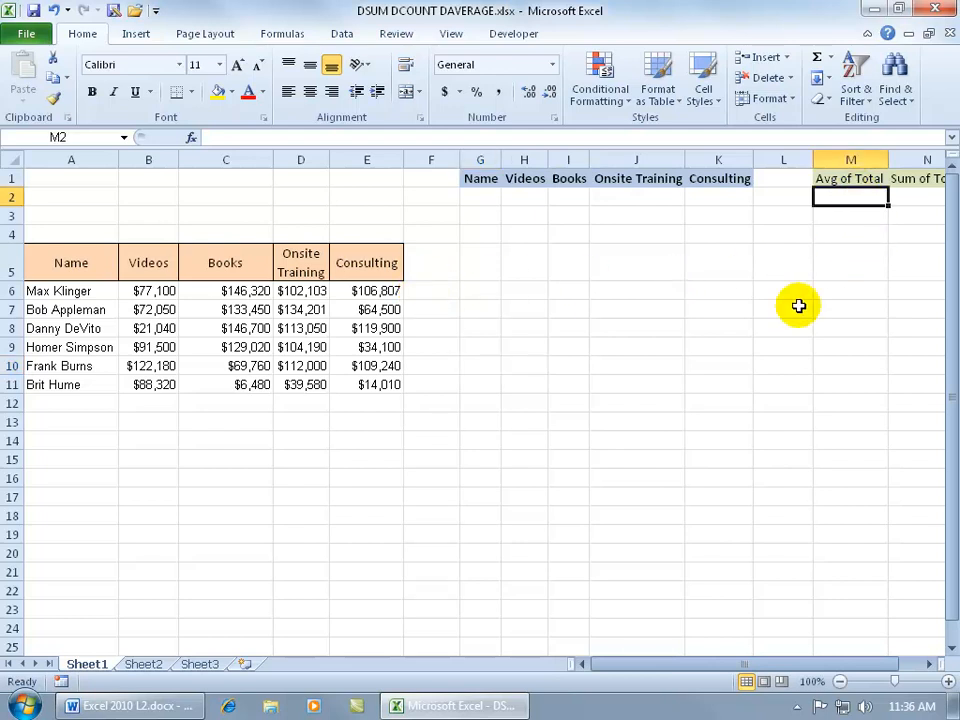
{"action": "type", "text": "=da"}
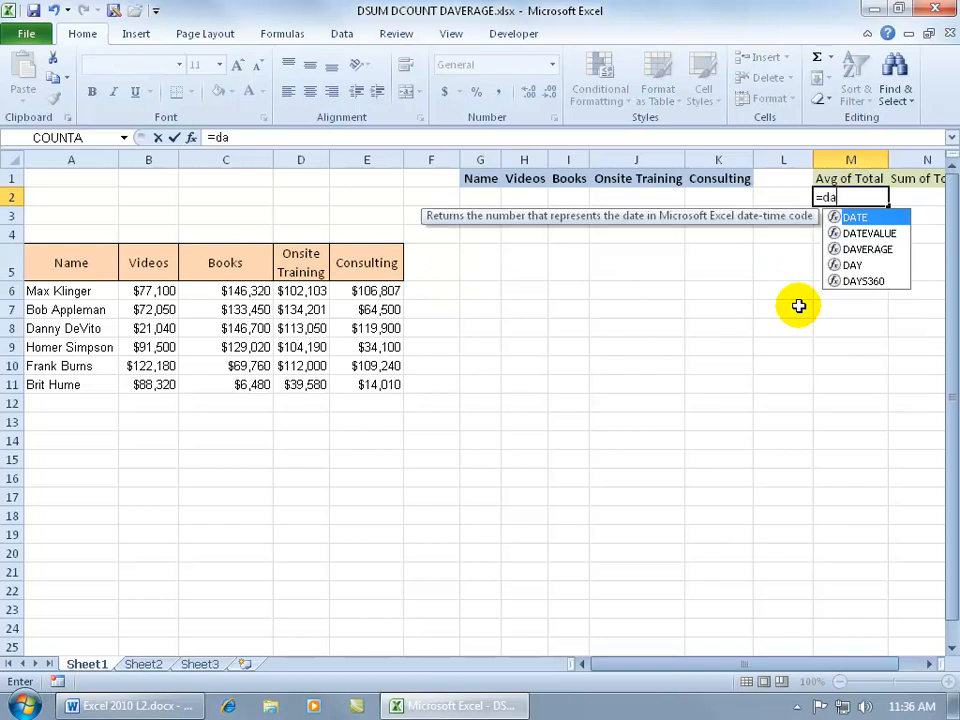
{"action": "type", "text": "v"}
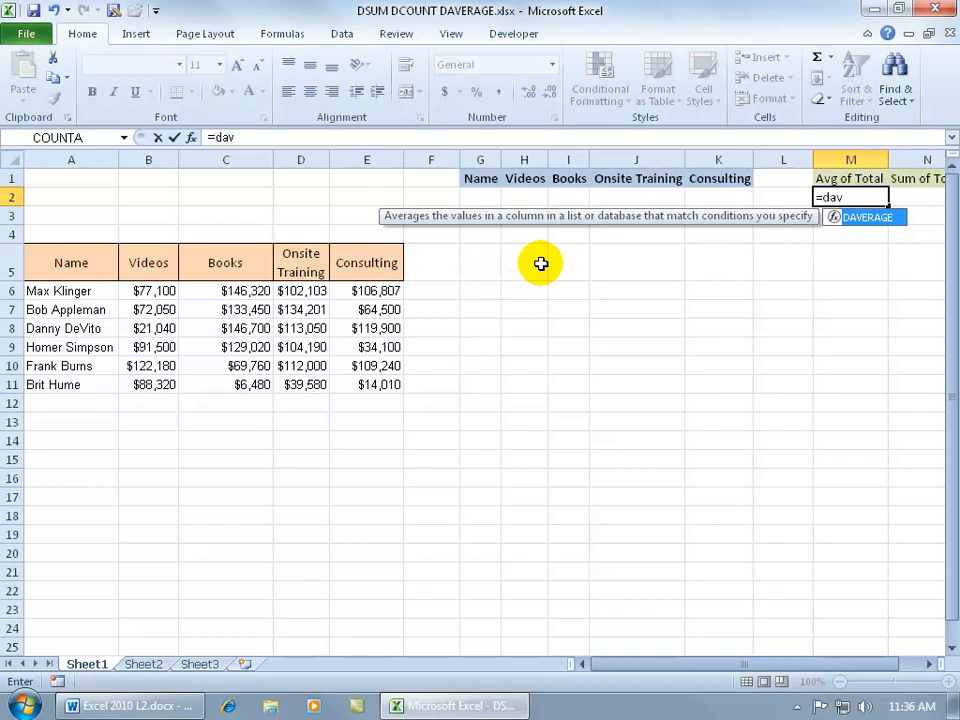
{"action": "key", "text": "Tab"}
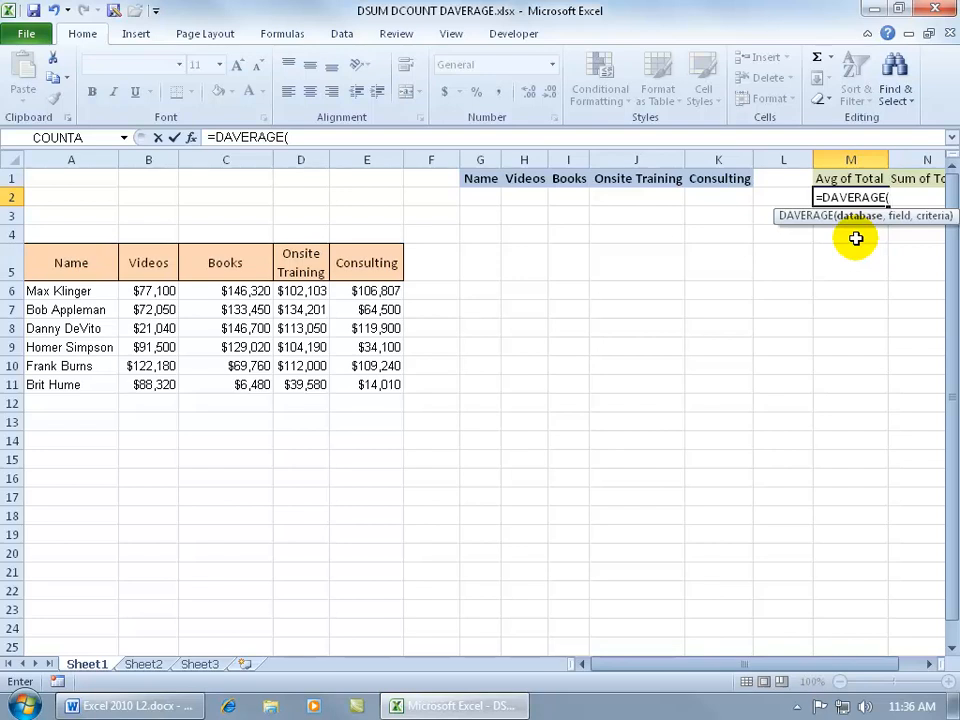
{"action": "left_click", "coordinate": [106, 277]}
{"action": "left_click_drag", "start_coordinate": [106, 277], "coordinate": [375, 381]}
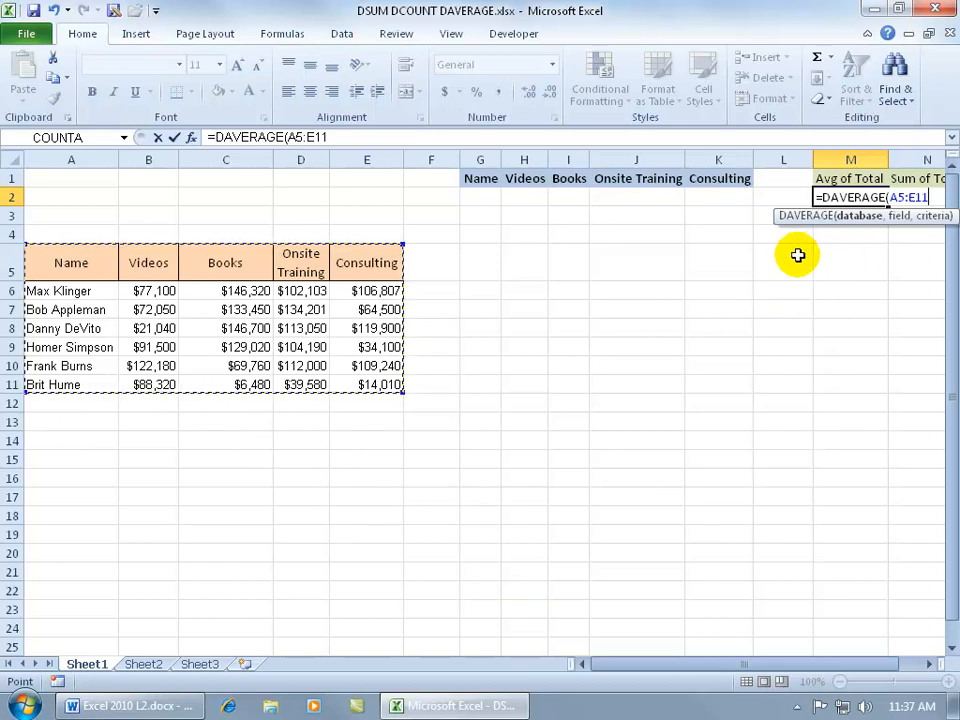
Open the DAVERAGE function arguments and set the Field to 5
{"action": "left_click", "coordinate": [193, 141]}
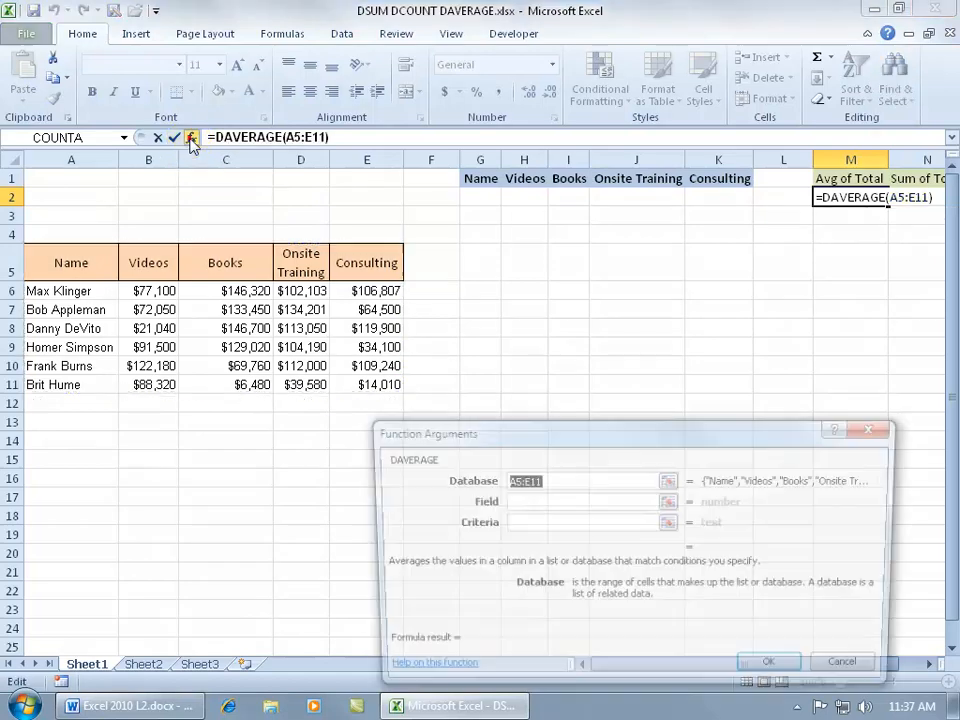
{"action": "left_click_drag", "start_coordinate": [546, 430], "coordinate": [550, 415]}
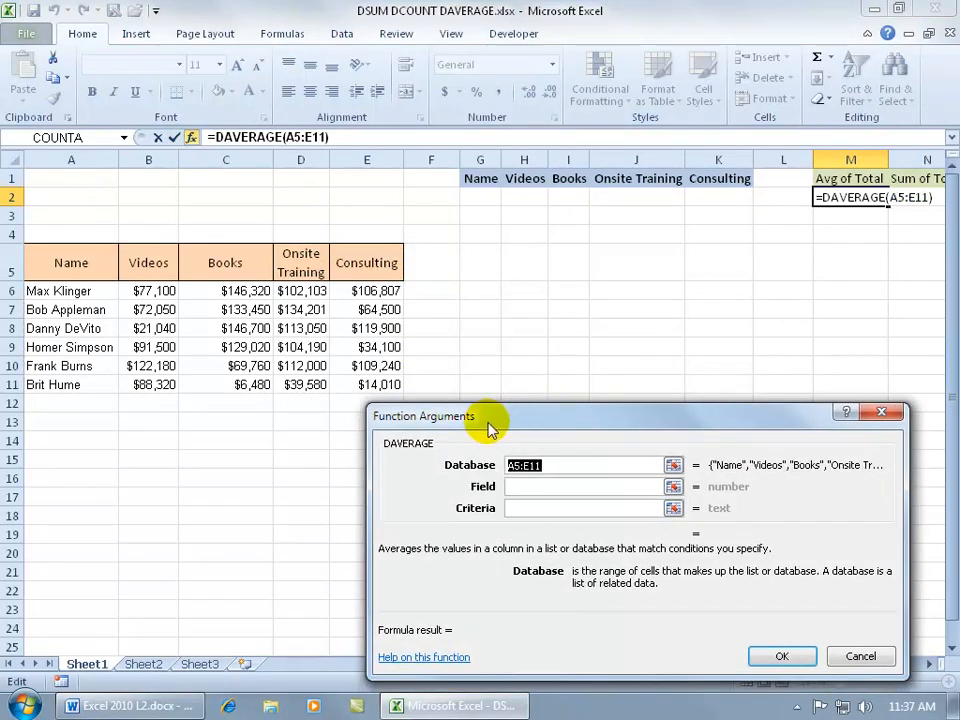
{"action": "left_click", "coordinate": [569, 465]}
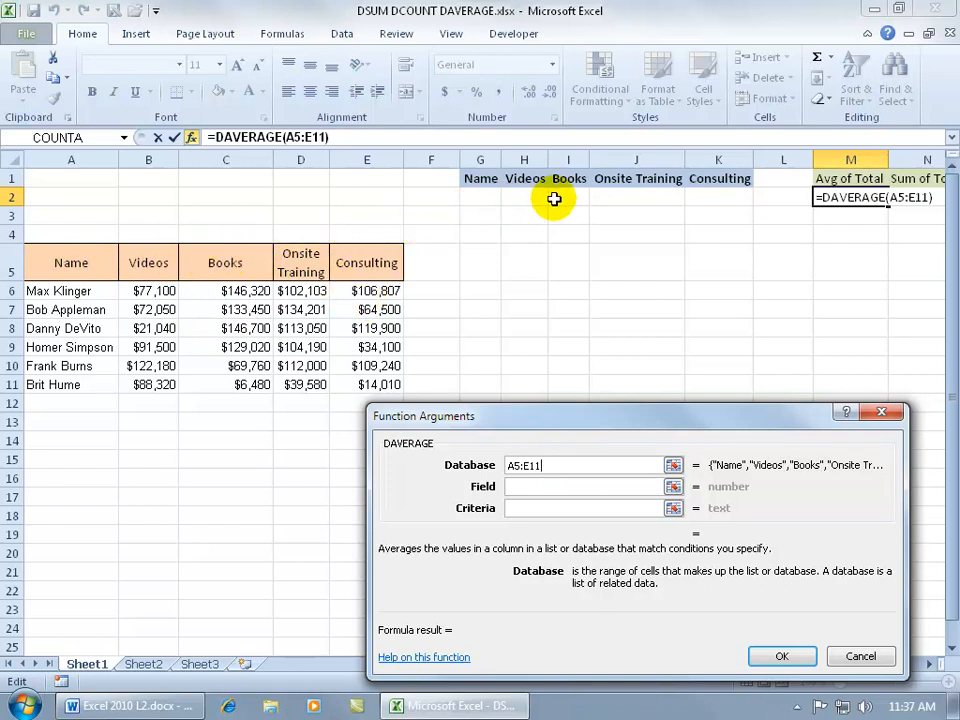
{"action": "left_click", "coordinate": [554, 486]}
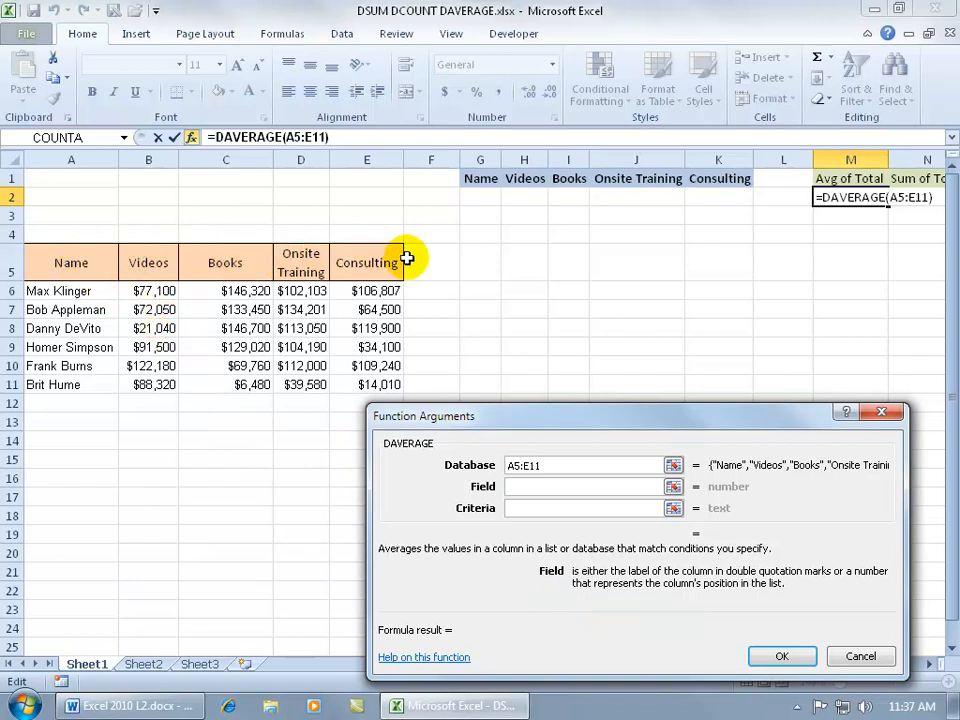
{"action": "type", "text": "5"}
{"action": "key", "text": "Tab"}
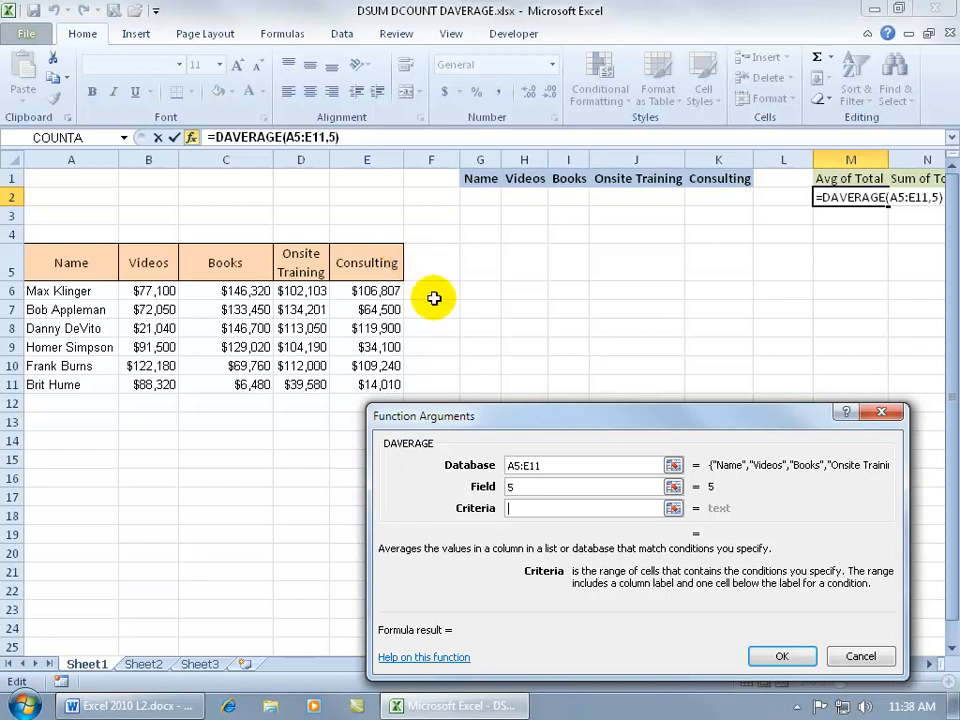
{"action": "left_click", "coordinate": [673, 508]}
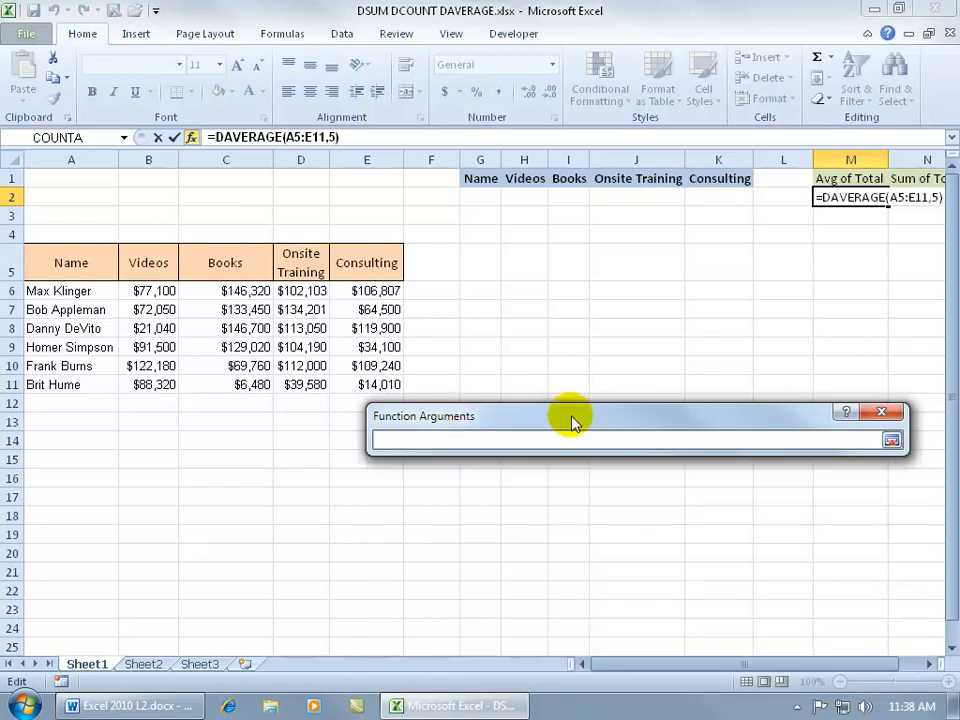
Set the DAVERAGE criteria to G1:K2 and complete the formula
{"action": "left_click_drag", "start_coordinate": [484, 178], "coordinate": [733, 193]}
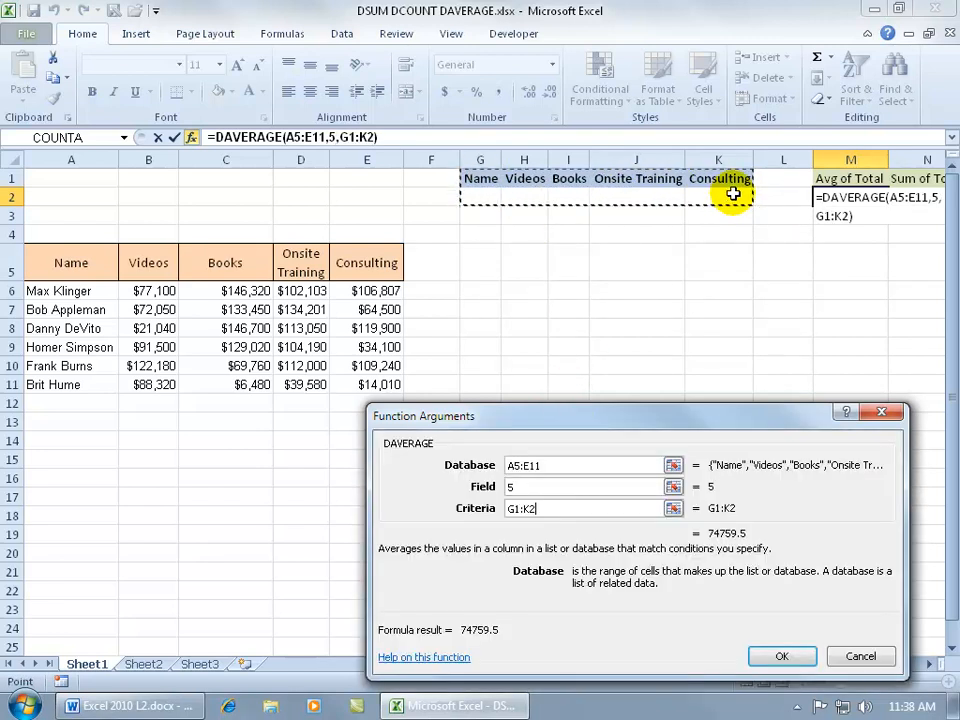
{"action": "left_click_drag", "start_coordinate": [544, 509], "coordinate": [492, 513]}
{"action": "key", "text": "Delete"}
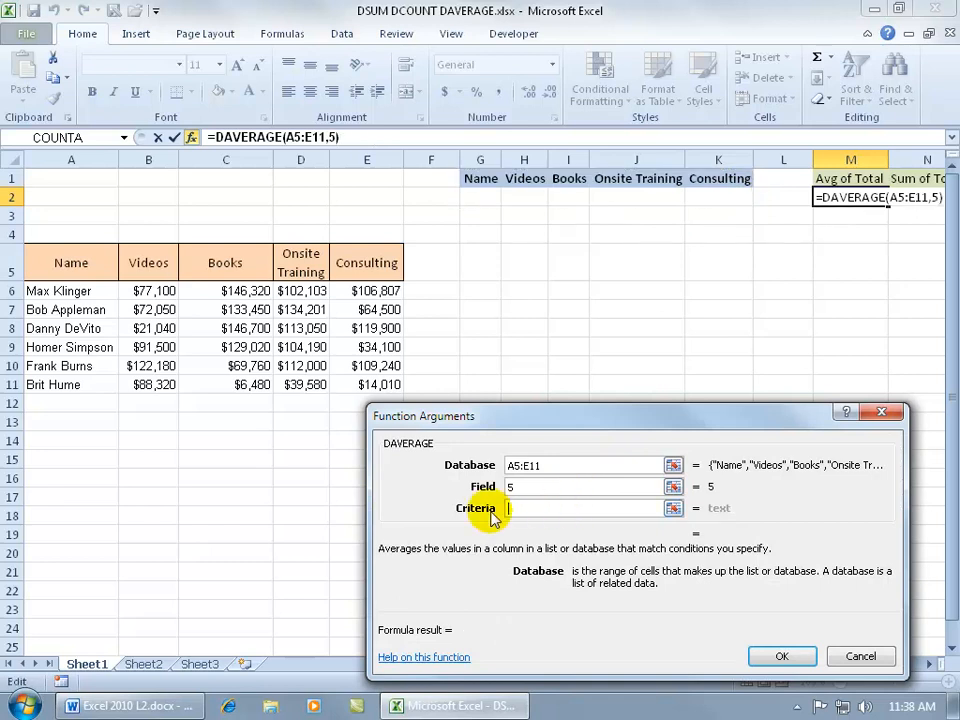
{"action": "left_click_drag", "start_coordinate": [487, 187], "coordinate": [724, 195]}
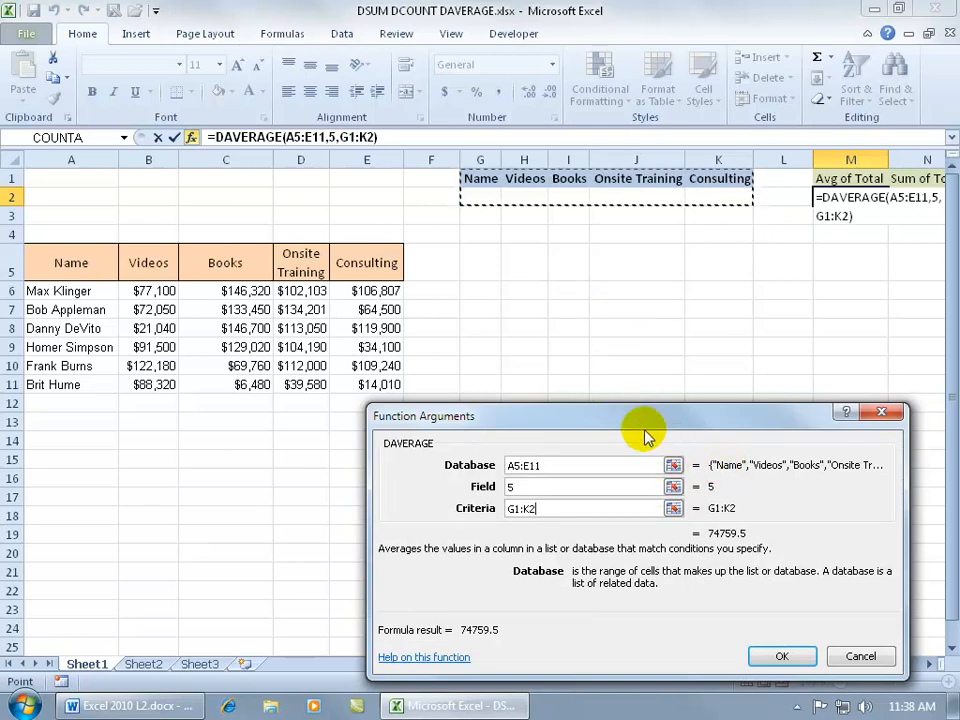
{"action": "left_click_drag", "start_coordinate": [632, 425], "coordinate": [482, 360]}
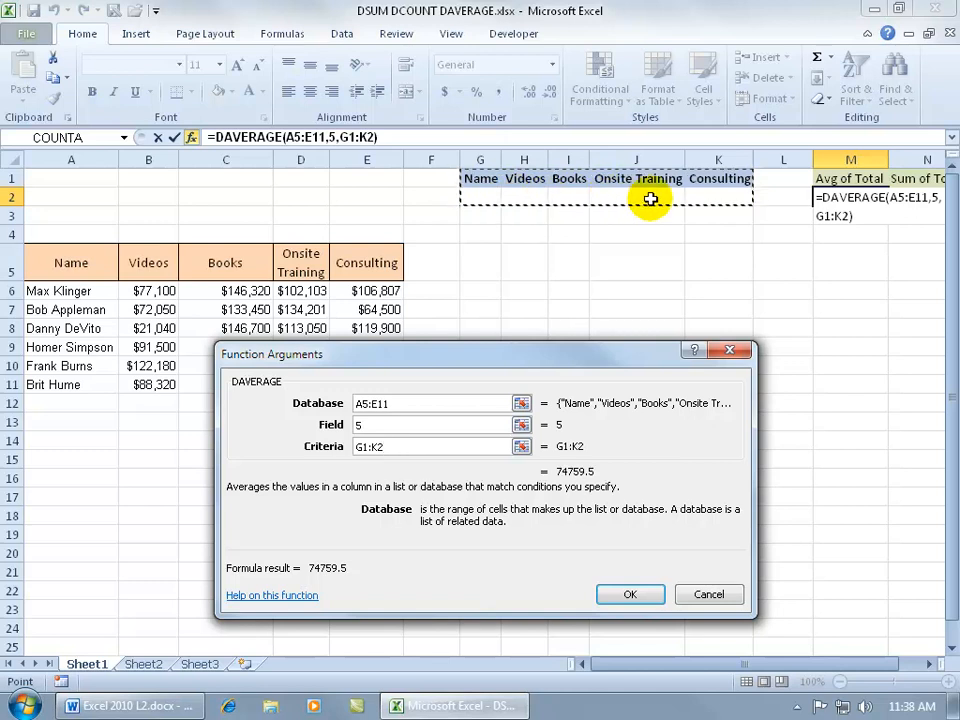
{"action": "left_click", "coordinate": [630, 592]}
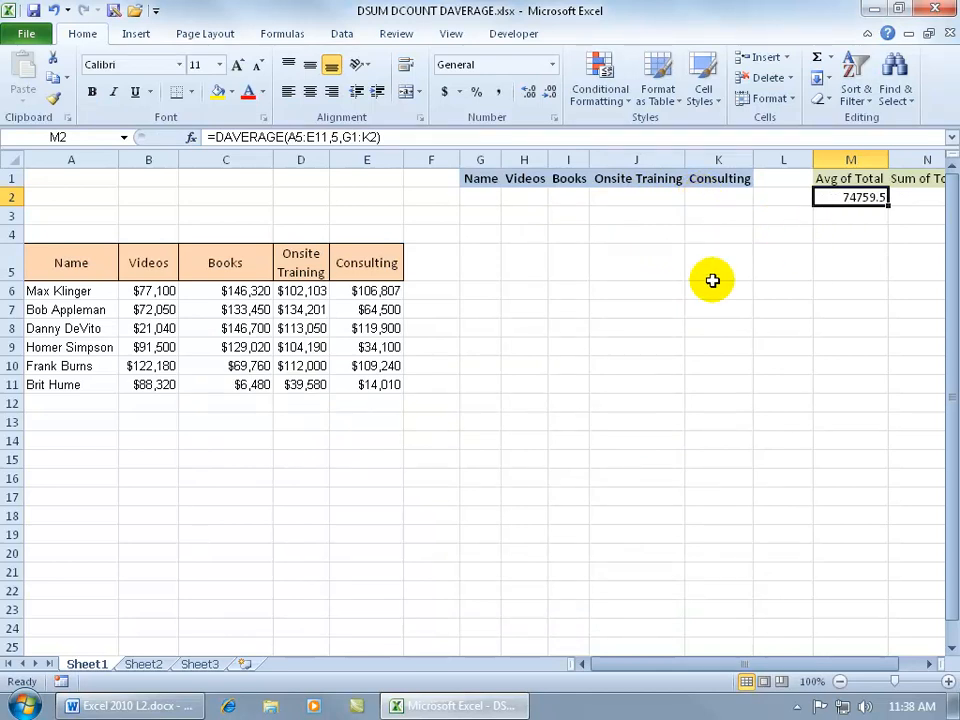
Enter the criterion >=100000 under the Consulting header in K2
{"action": "left_click_drag", "start_coordinate": [390, 293], "coordinate": [370, 390]}
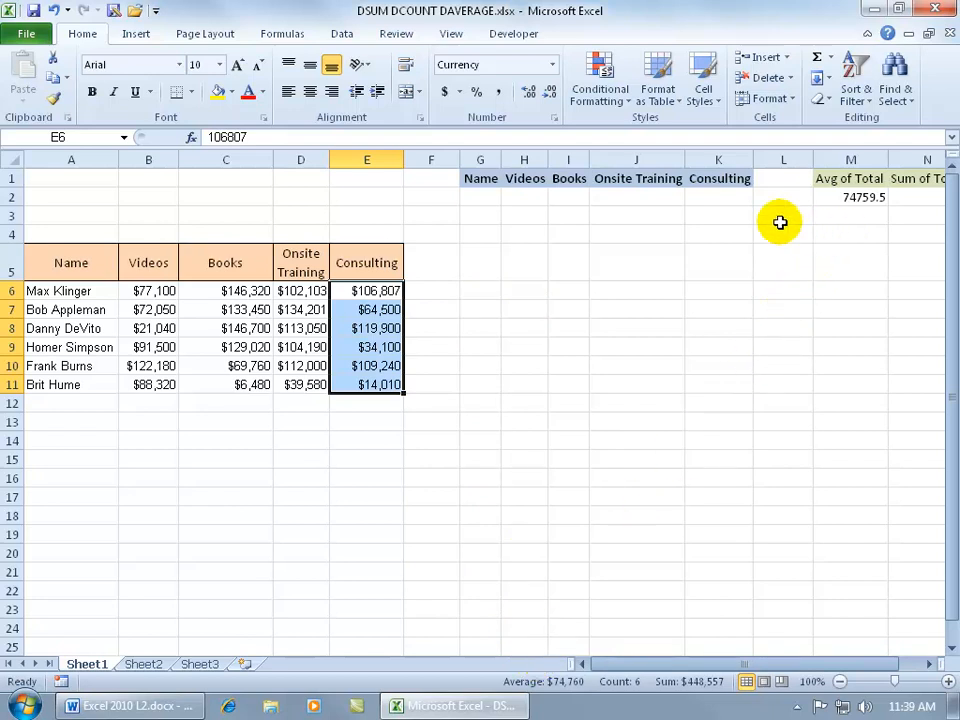
{"action": "left_click", "coordinate": [718, 197]}
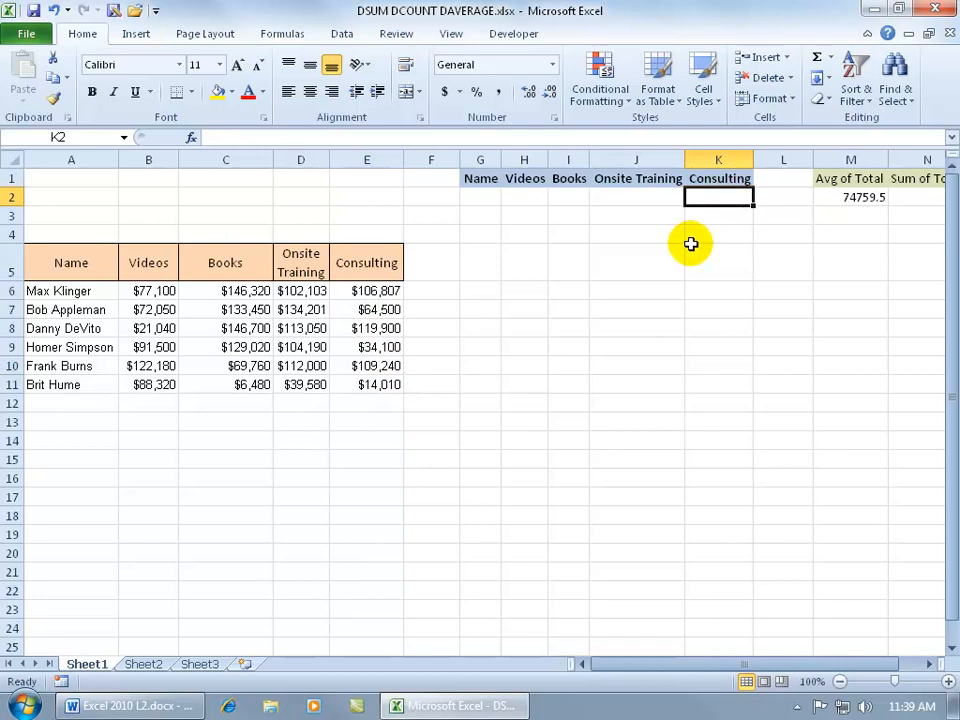
{"action": "type", "text": ">="}
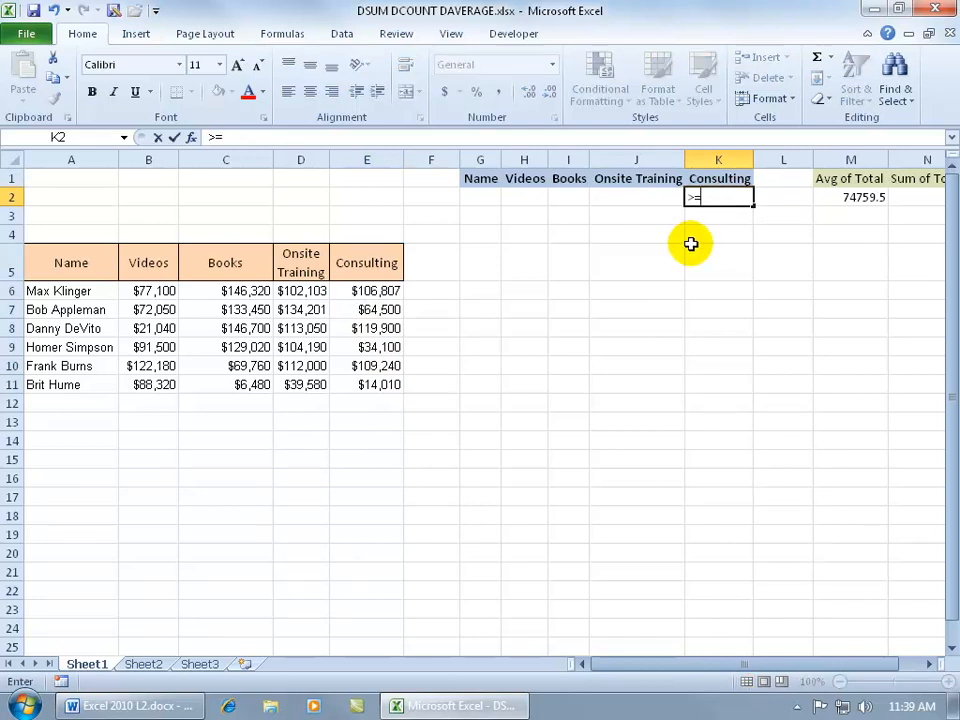
{"action": "type", "text": "100000"}
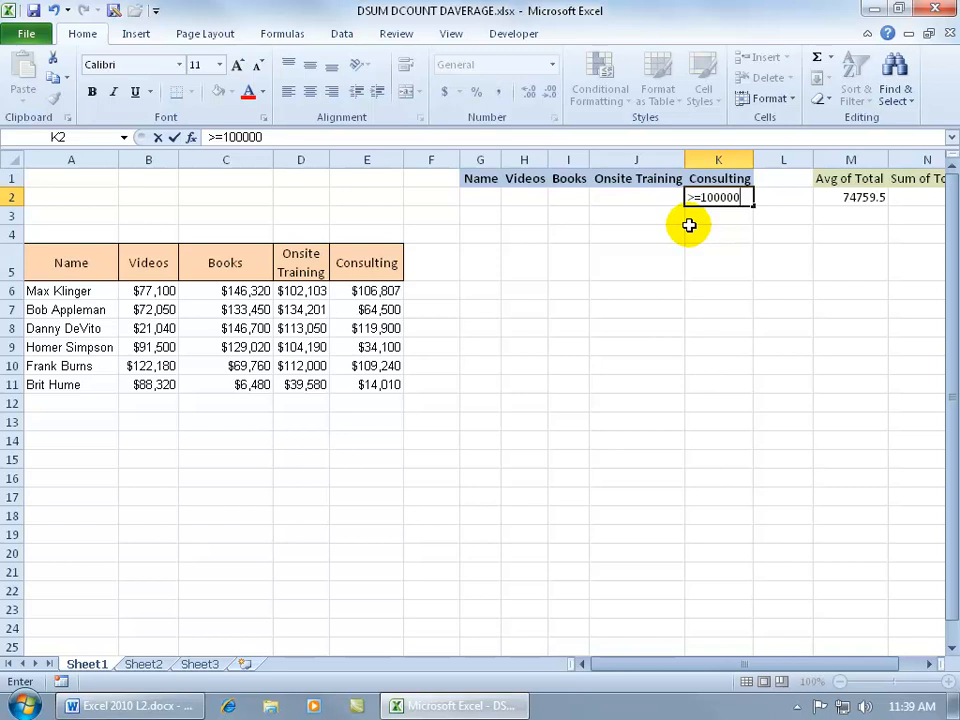
{"action": "key", "text": "Return"}
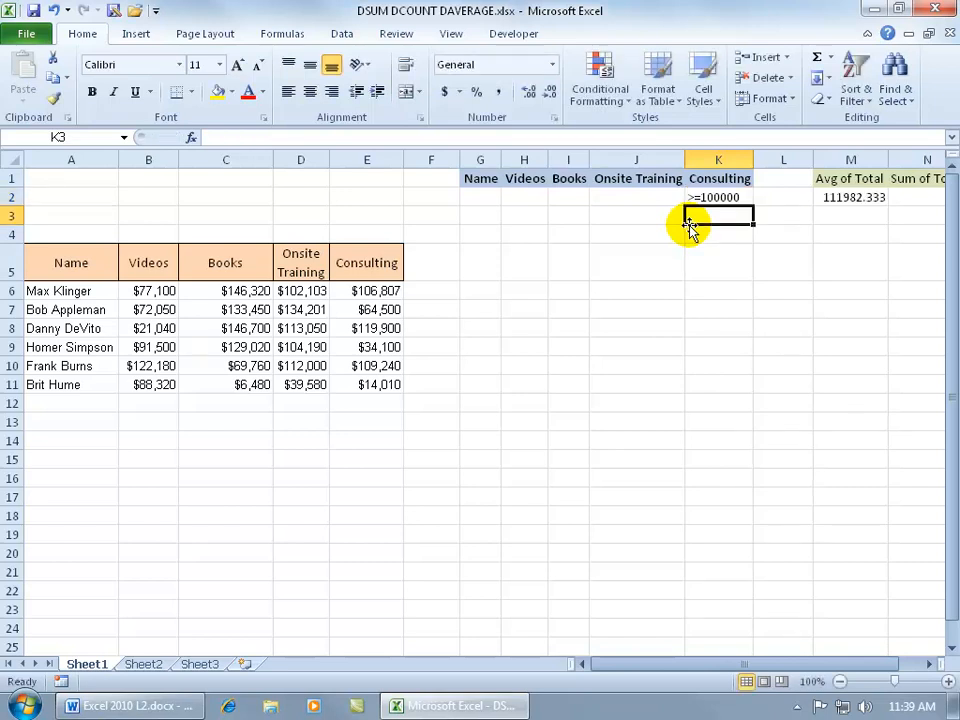
Select the Consulting values of 100,000 or more to compare with the average
{"action": "left_click", "coordinate": [387, 291]}
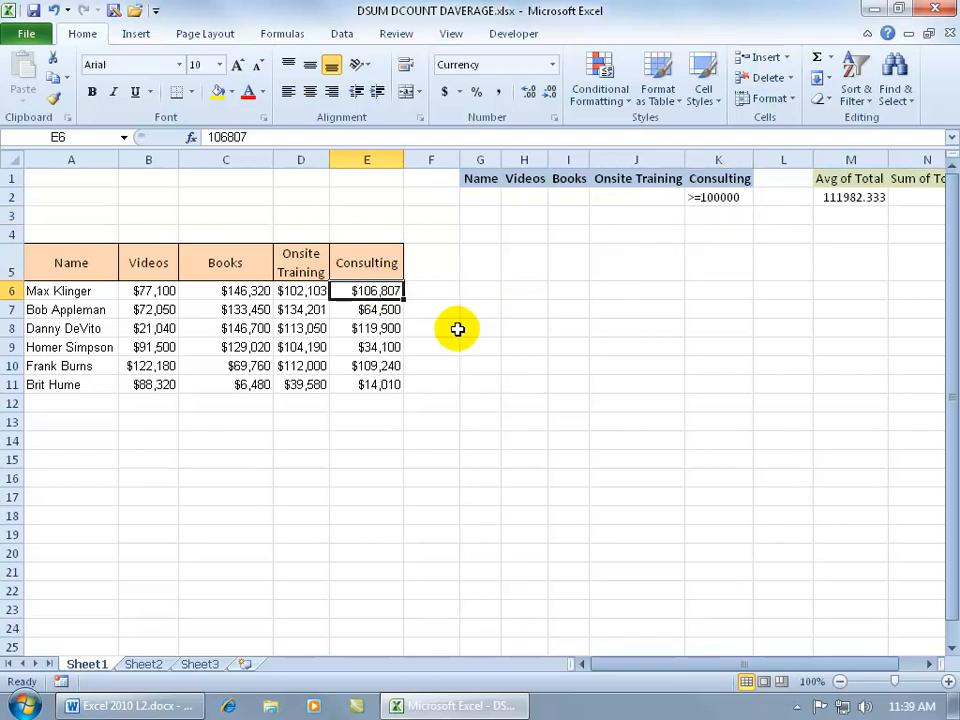
{"action": "left_click", "coordinate": [386, 328], "text": "ctrl"}
{"action": "left_click", "coordinate": [386, 366], "text": "ctrl"}
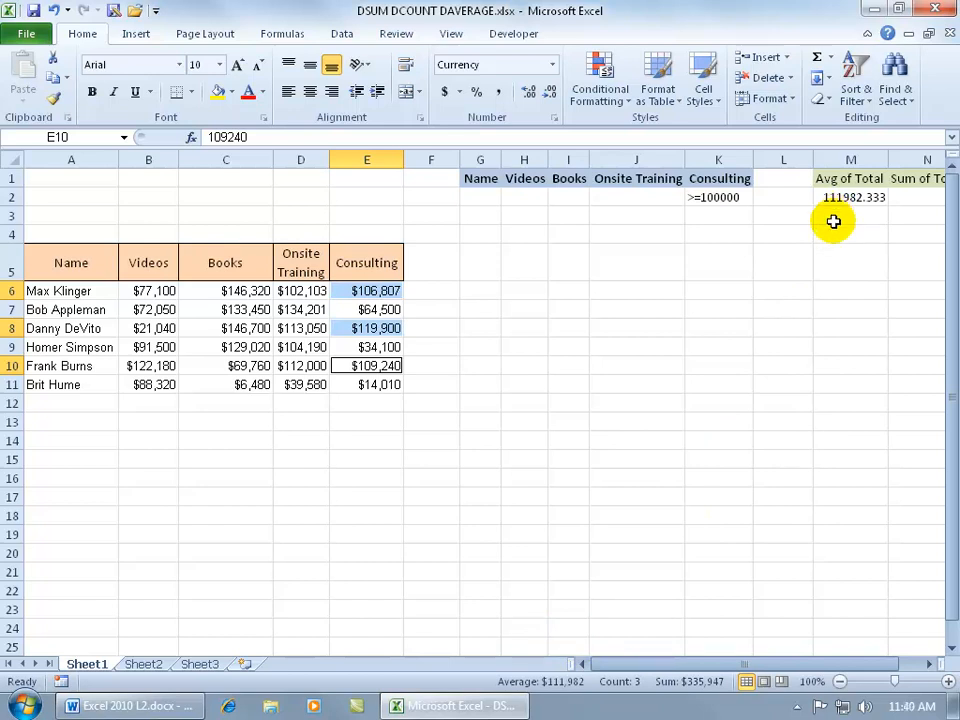
{"action": "left_click", "coordinate": [930, 665]}
{"action": "left_click", "coordinate": [930, 665]}
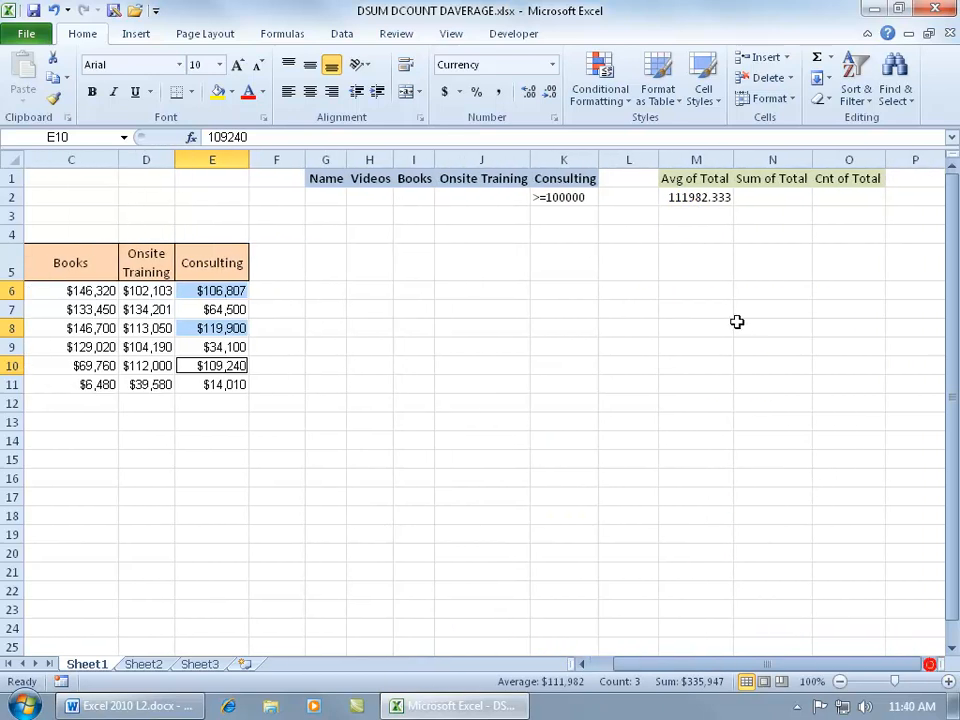
Start a DSUM formula in N2 and set its database to the table range A5:E11
{"action": "left_click", "coordinate": [775, 196]}
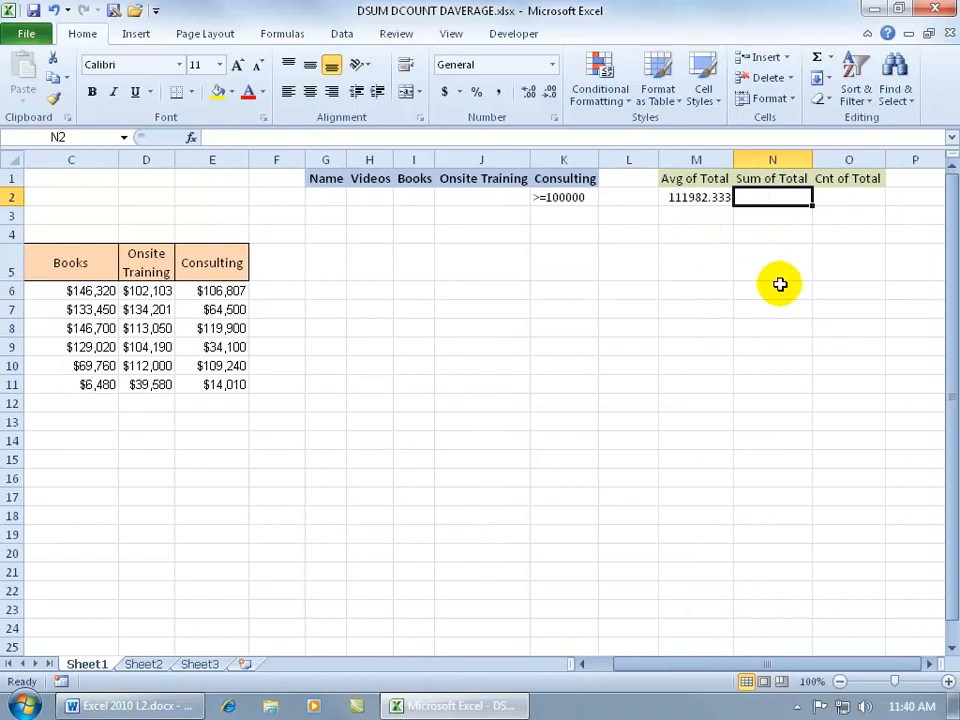
{"action": "type", "text": "=dsum"}
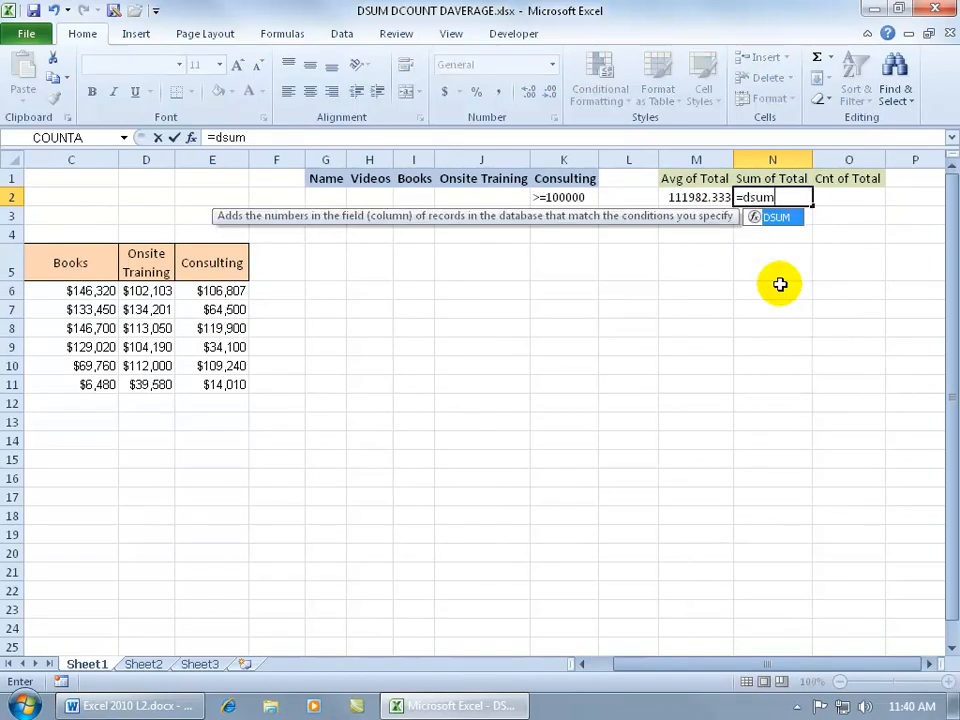
{"action": "key", "text": "Tab"}
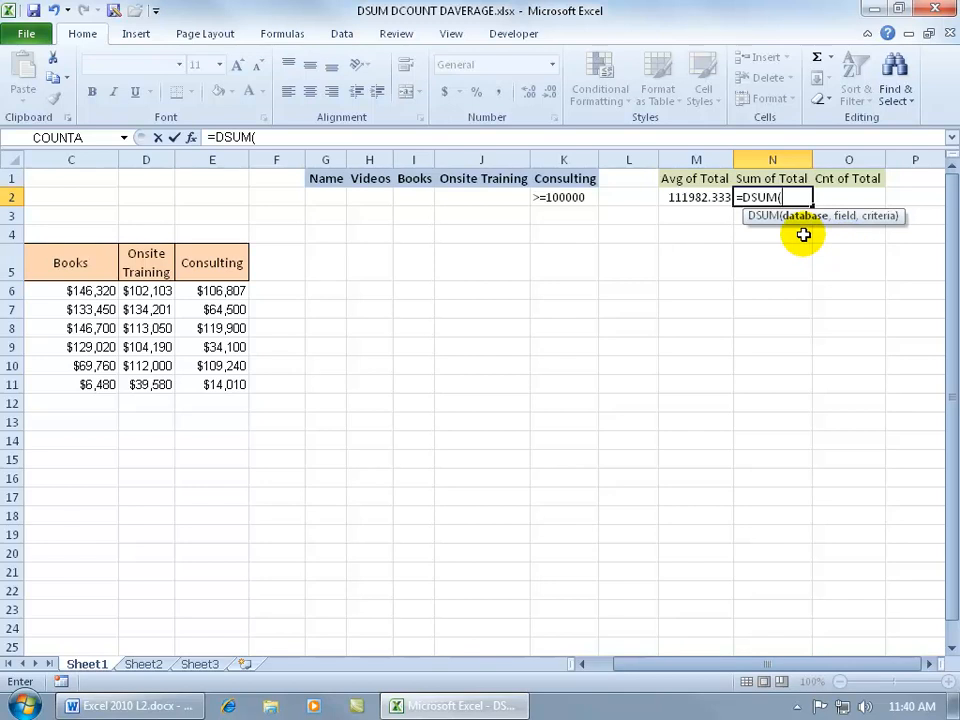
{"action": "left_click_drag", "start_coordinate": [718, 663], "coordinate": [662, 665]}
{"action": "left_click_drag", "start_coordinate": [59, 263], "coordinate": [345, 380]}
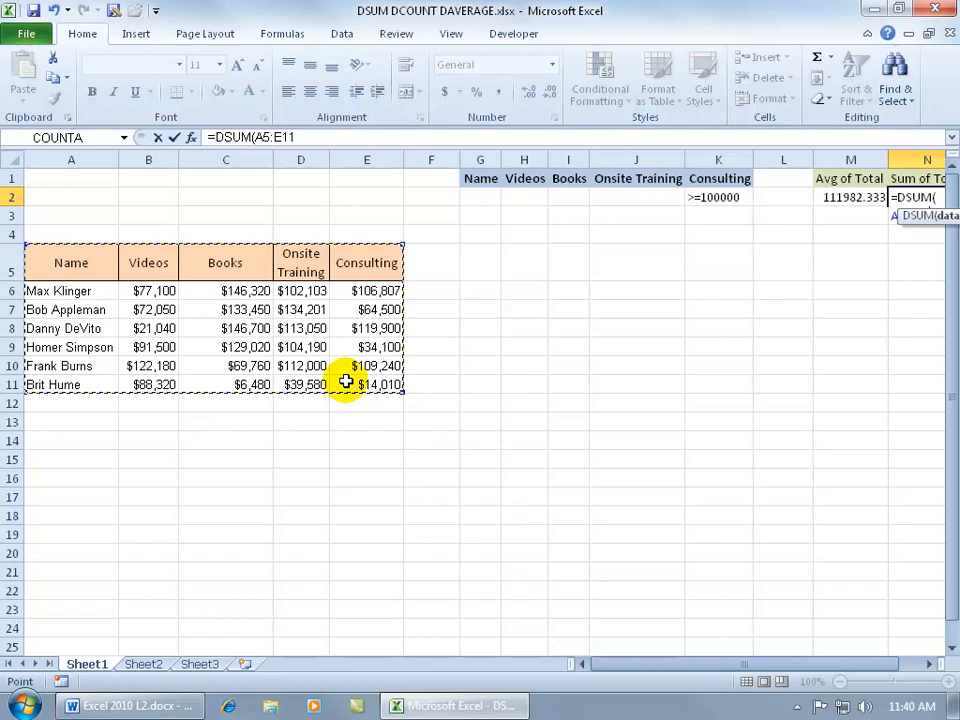
Set the DSUM field to 3 and the criteria to G1:K2, and complete the formula
{"action": "type", "text": ","}
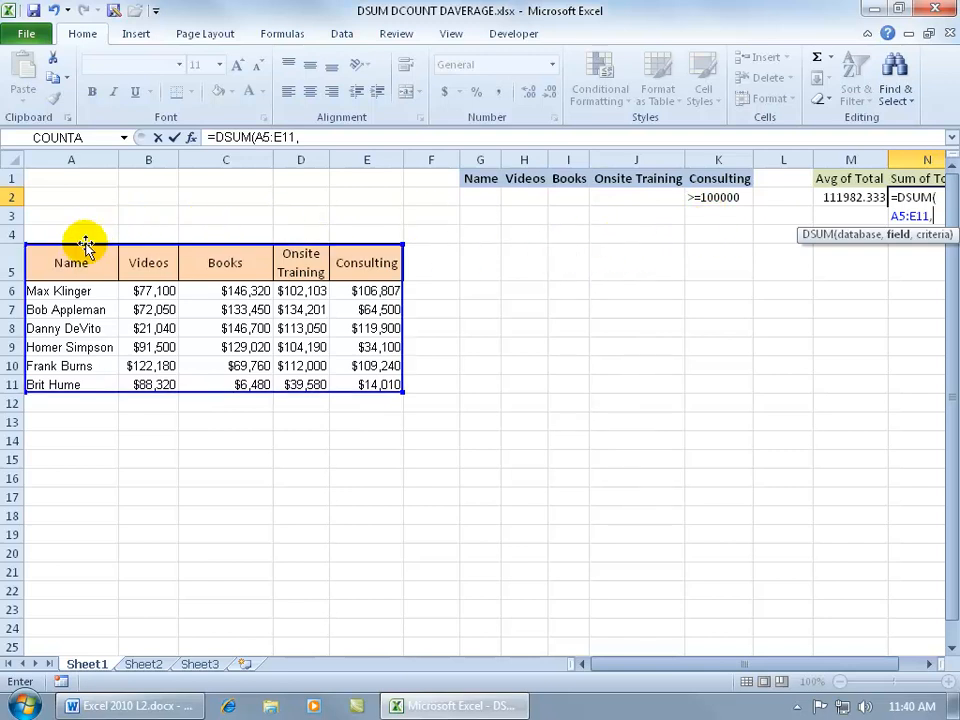
{"action": "type", "text": "3"}
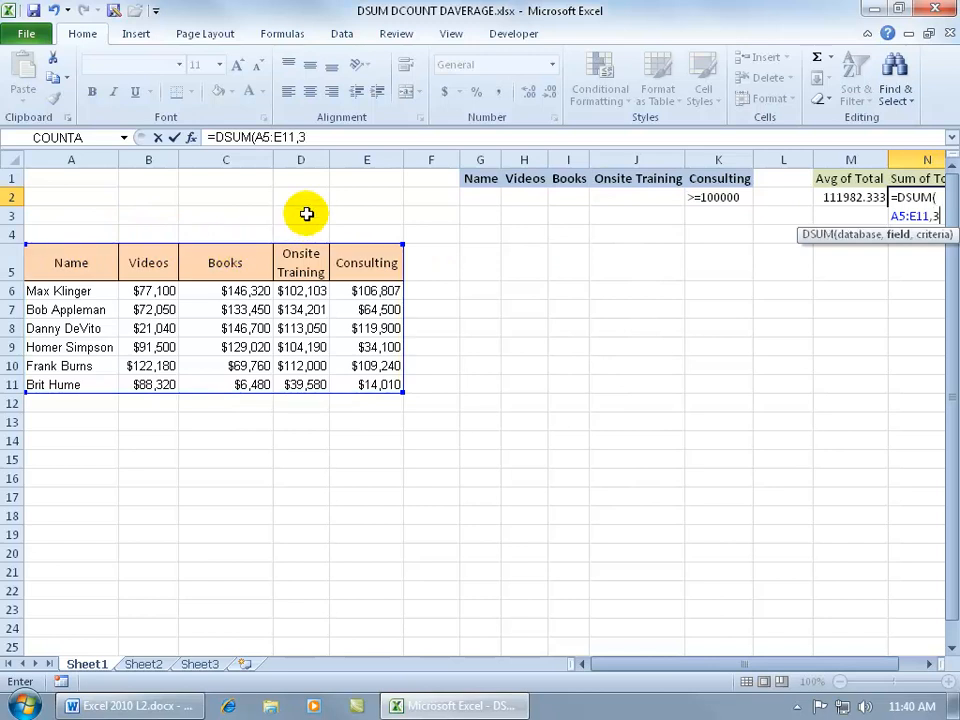
{"action": "type", "text": ","}
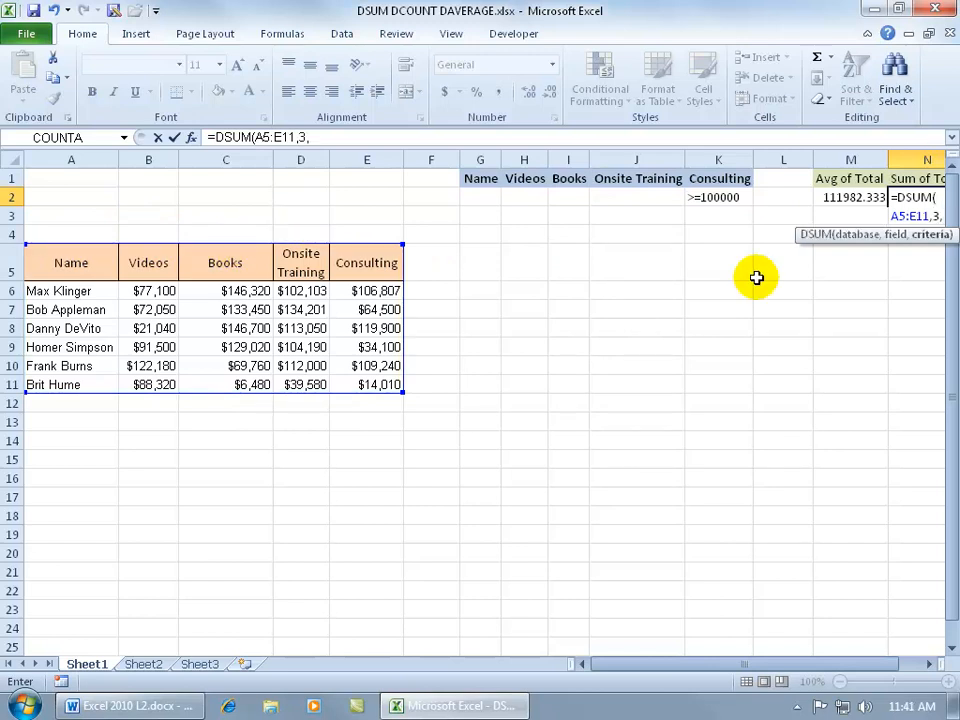
{"action": "left_click_drag", "start_coordinate": [480, 180], "coordinate": [727, 207]}
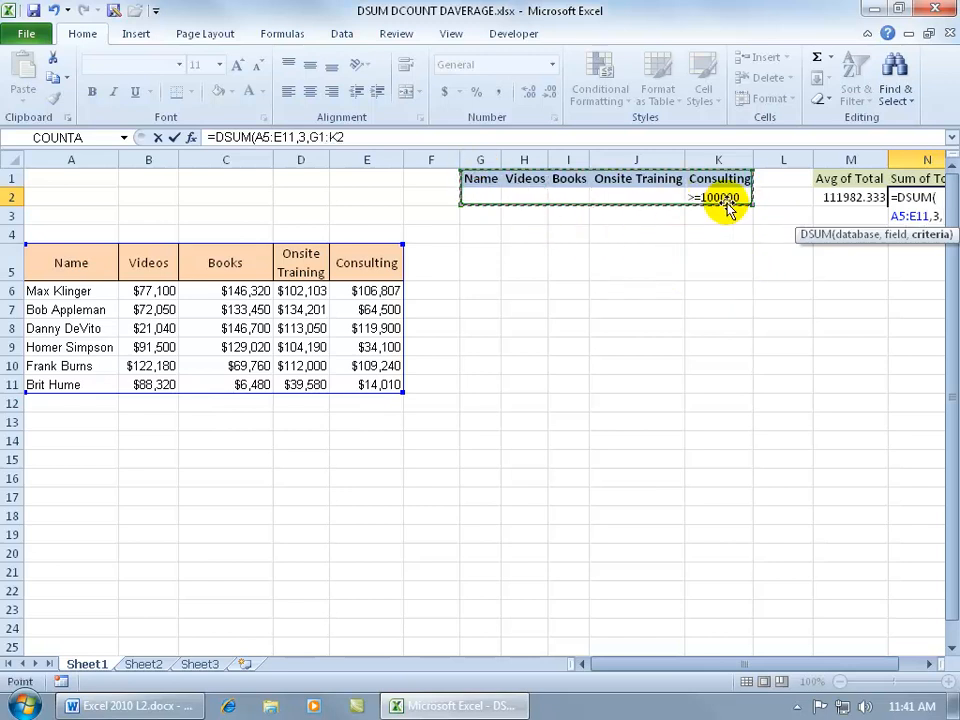
{"action": "key", "text": "Return"}
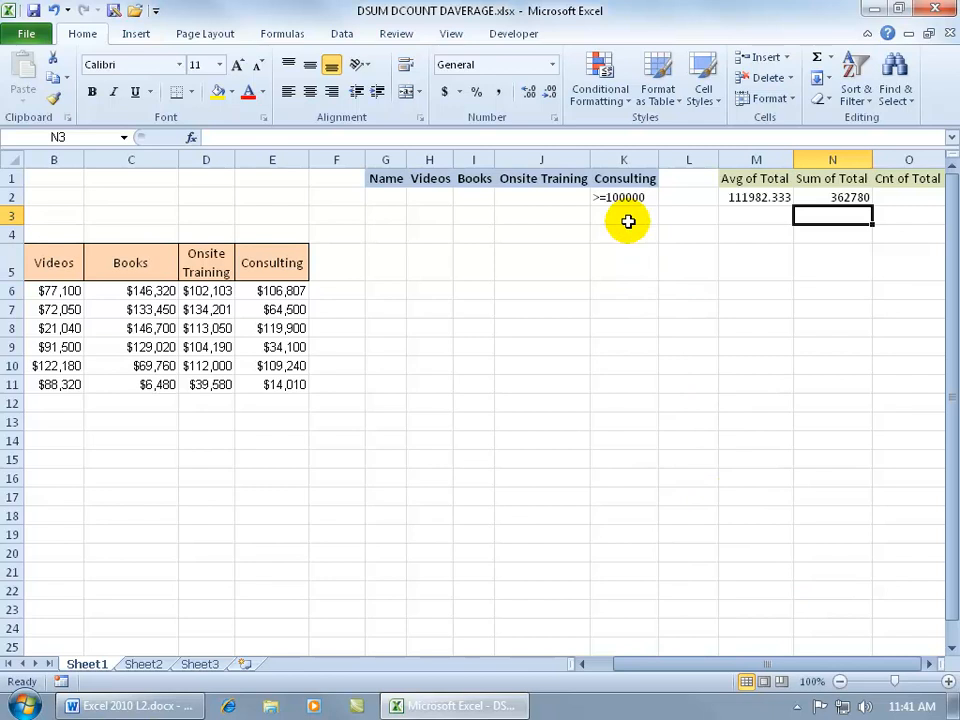
Review the DSUM formula and select the Consulting values in rows 6, 8 and 10 that meet the criterion
{"action": "left_click", "coordinate": [830, 196]}
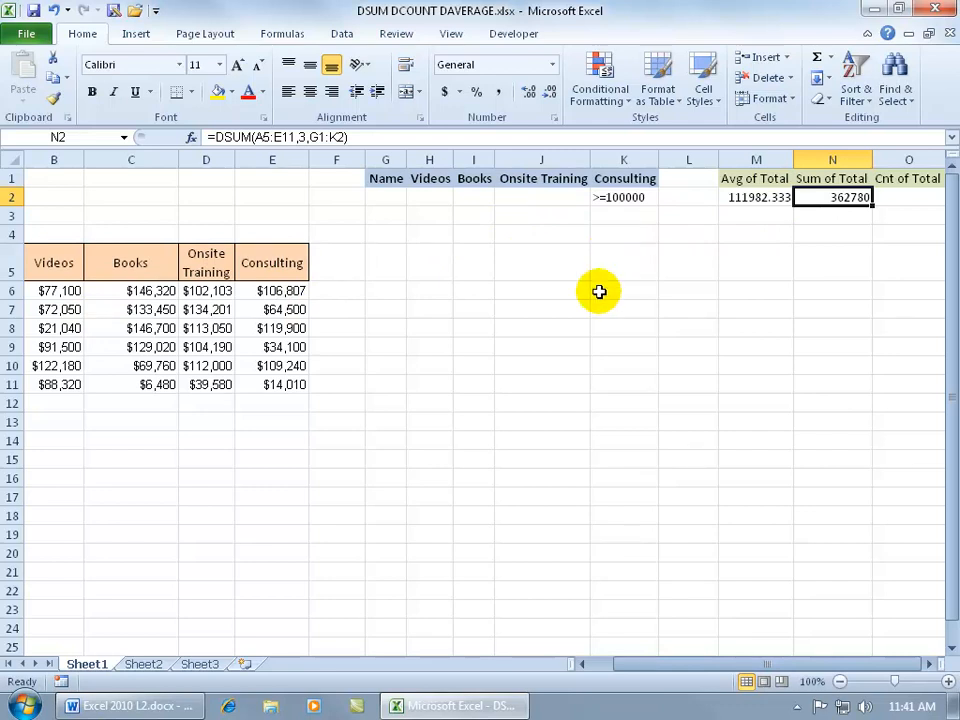
{"action": "left_click_drag", "start_coordinate": [628, 666], "coordinate": [605, 668]}
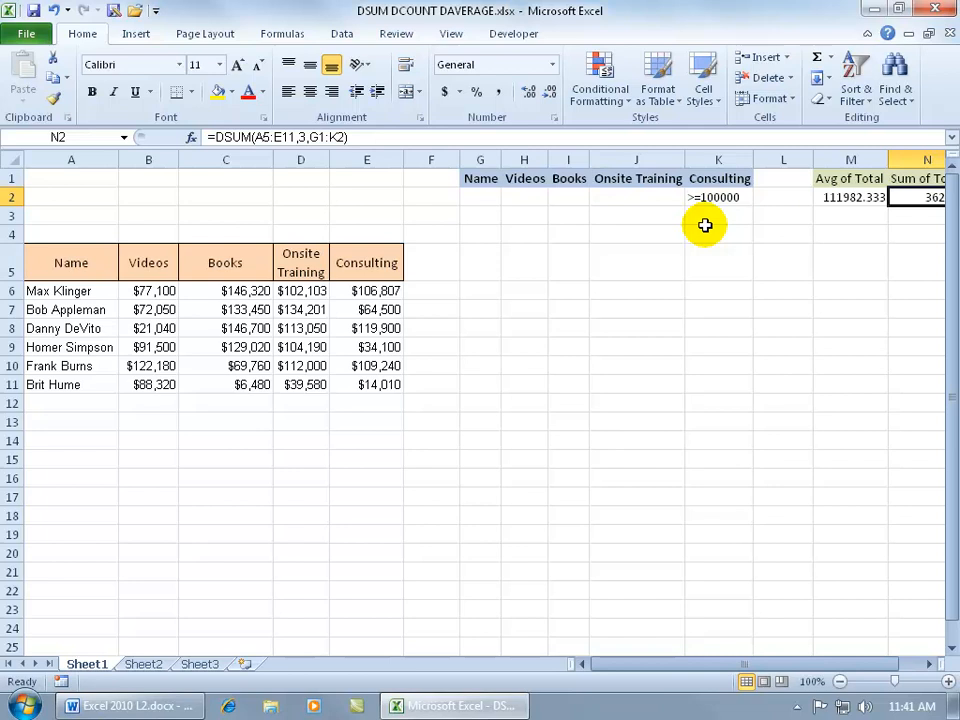
{"action": "left_click", "coordinate": [365, 290]}
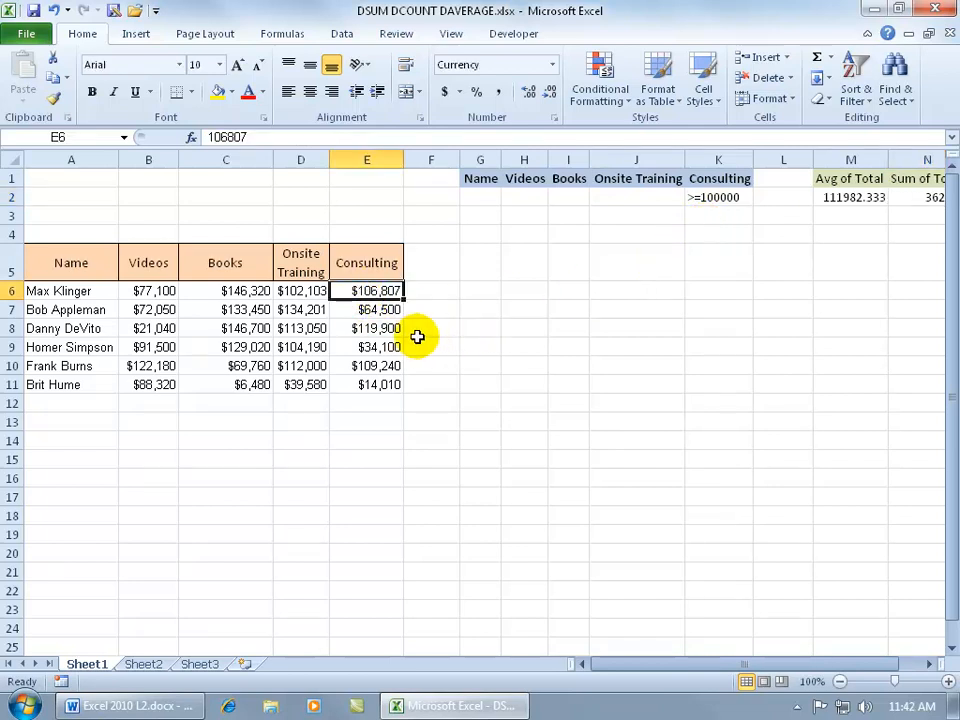
{"action": "left_click", "coordinate": [385, 328], "text": "ctrl"}
{"action": "left_click", "coordinate": [388, 366], "text": "ctrl"}
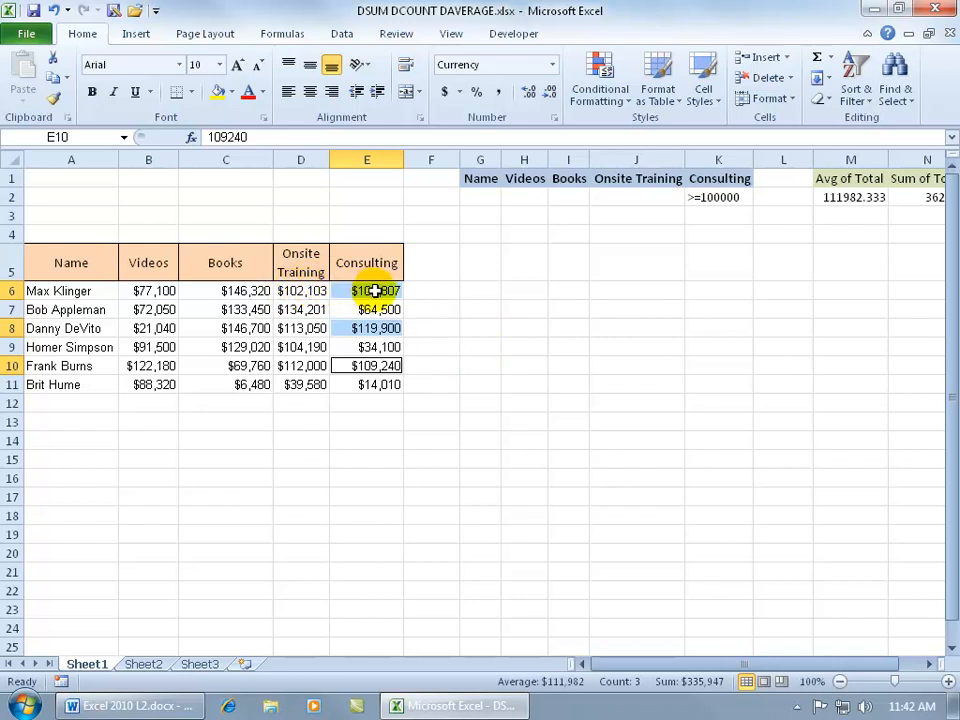
Select the Books values in rows 6, 8 and 10 to check them against the DSUM result
{"action": "left_click", "coordinate": [260, 290]}
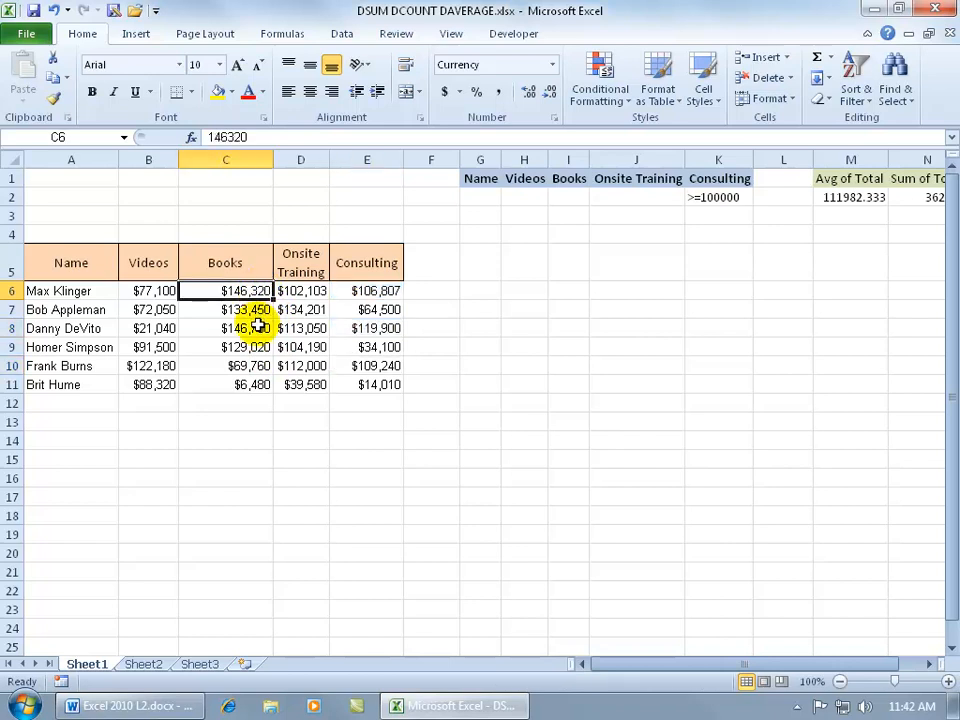
{"action": "left_click", "coordinate": [258, 328], "text": "ctrl"}
{"action": "left_click", "coordinate": [255, 366], "text": "ctrl"}
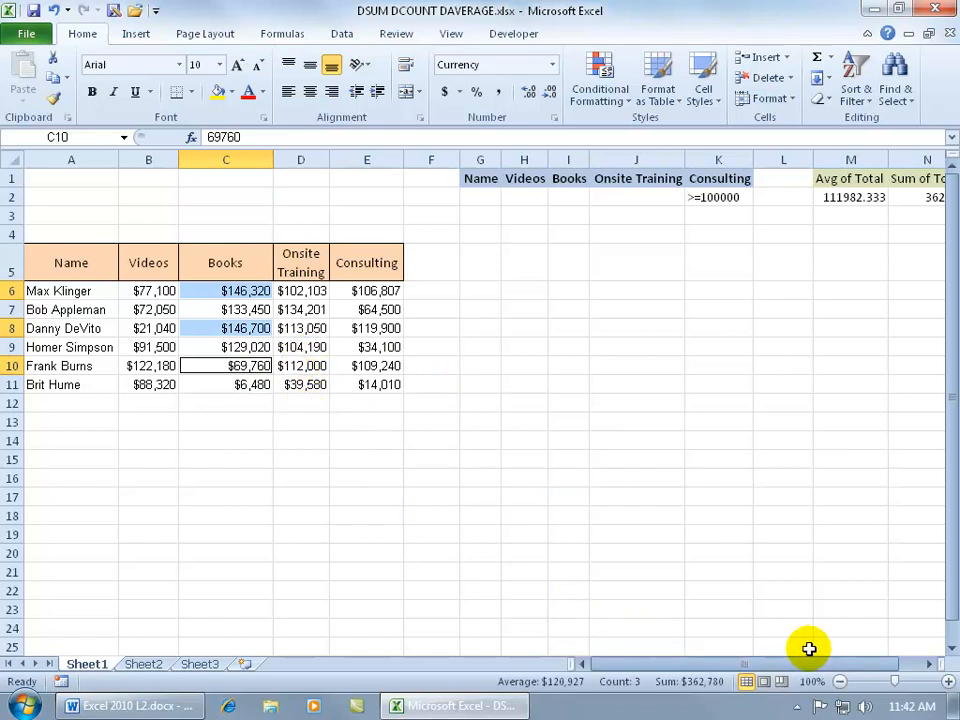
{"action": "left_click", "coordinate": [927, 664]}
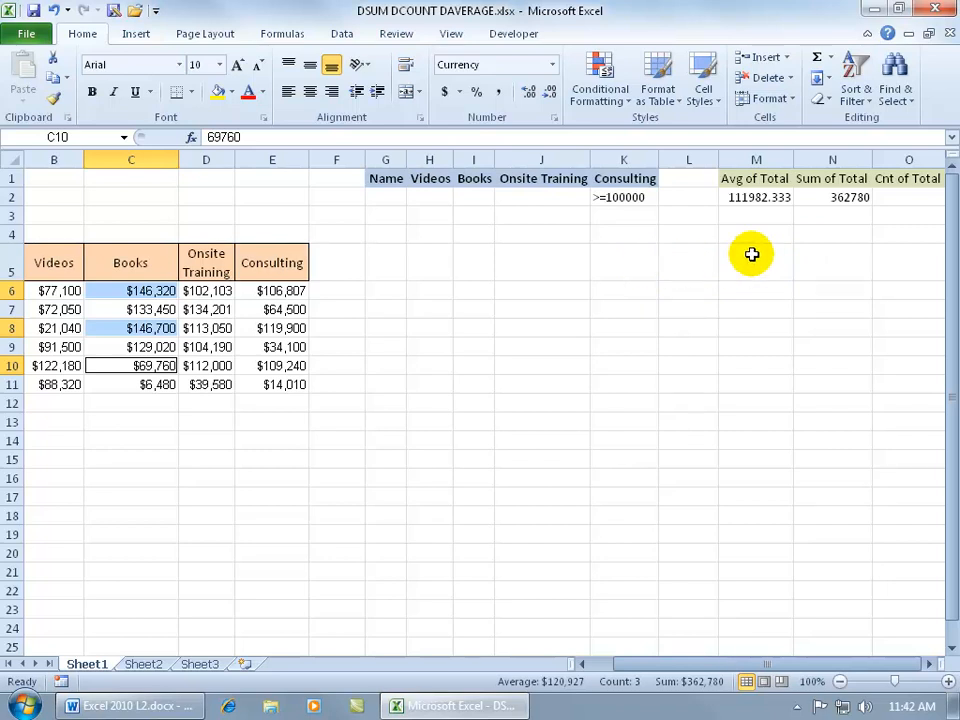
Start a DCOUNT formula in O2 and set its database to the table range A5:E11
{"action": "left_click", "coordinate": [903, 196]}
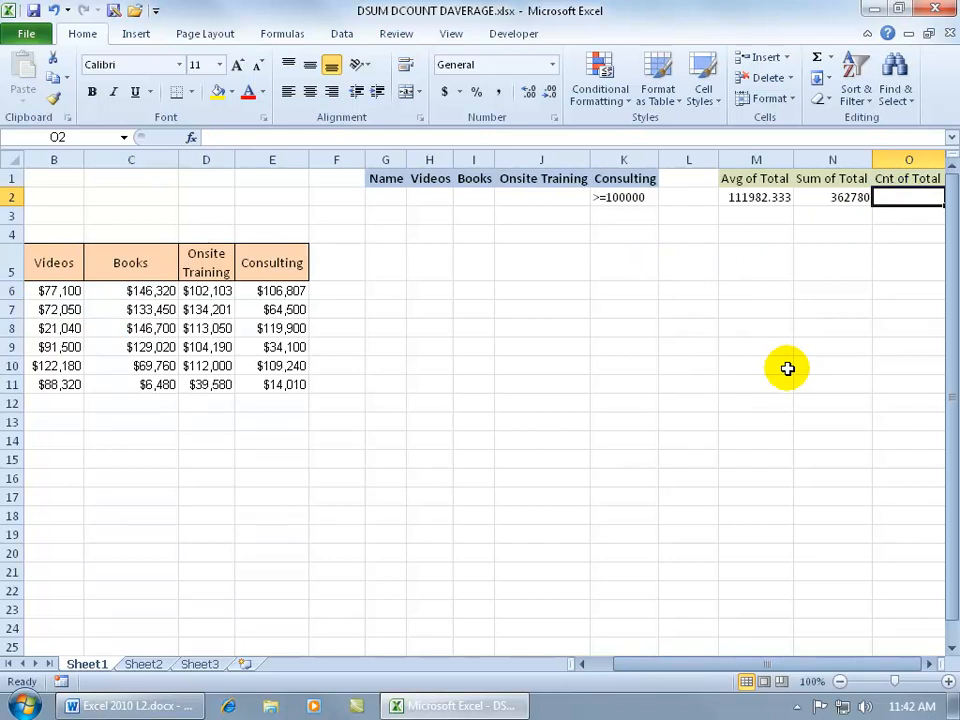
{"action": "type", "text": "=d"}
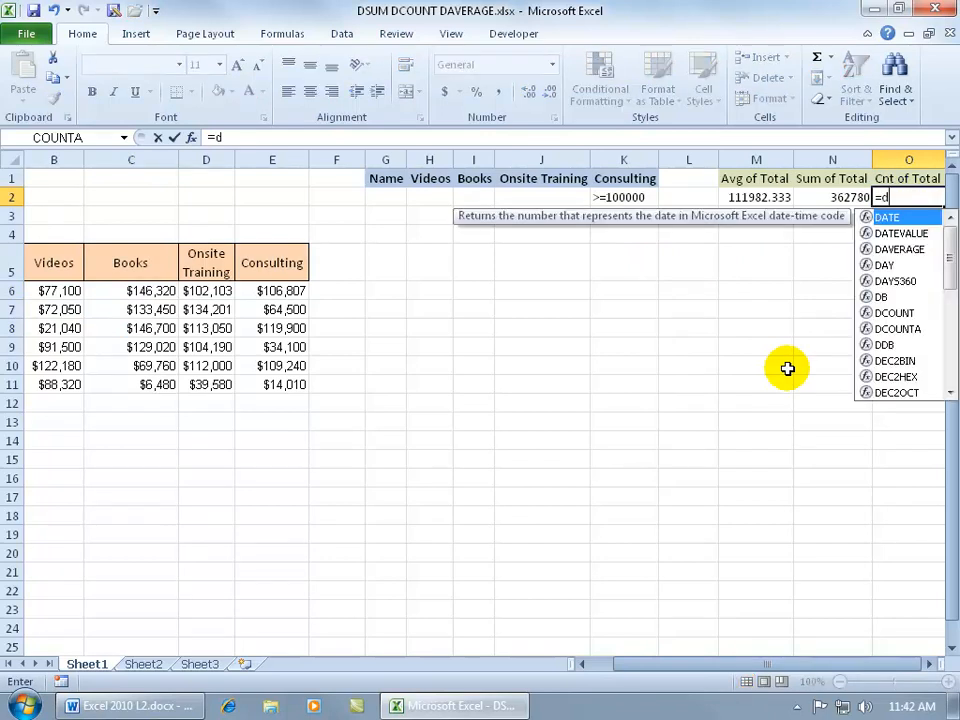
{"action": "type", "text": "cou"}
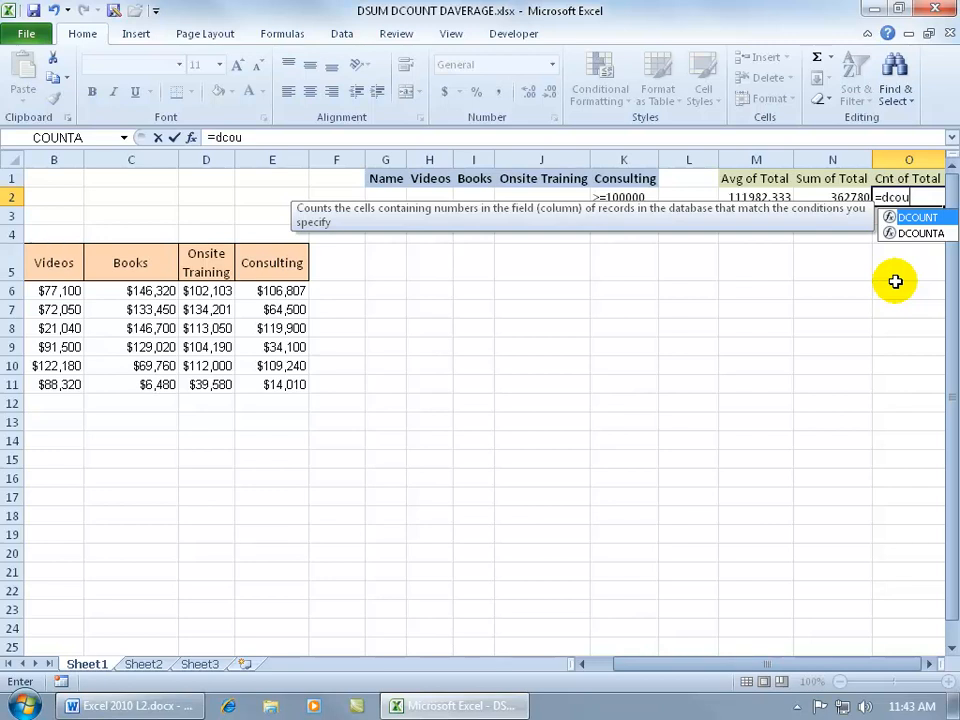
{"action": "key", "text": "Tab"}
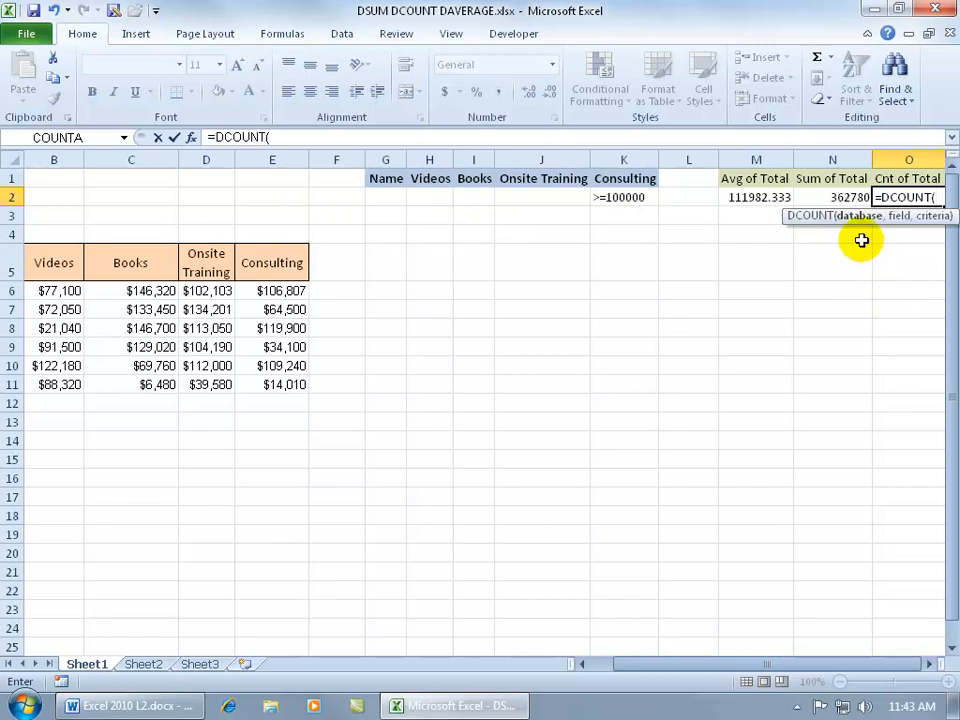
{"action": "left_click_drag", "start_coordinate": [718, 668], "coordinate": [662, 671]}
{"action": "left_click_drag", "start_coordinate": [66, 261], "coordinate": [360, 385]}
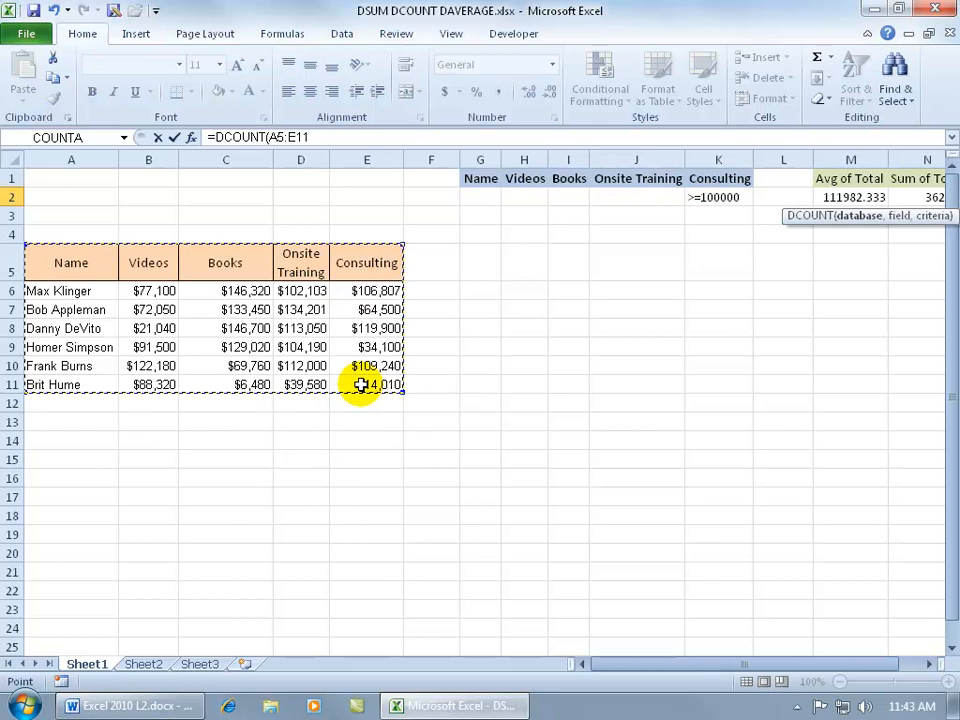
Set the DCOUNT field to 2 and the criteria to G1:K2, and complete the formula
{"action": "type", "text": ","}
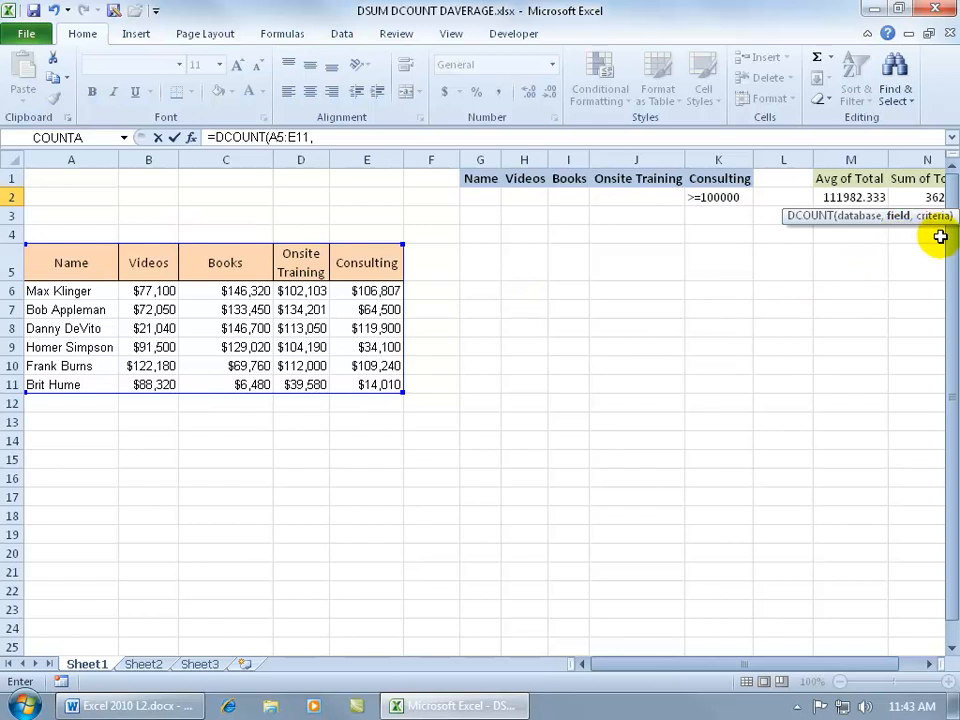
{"action": "type", "text": "2"}
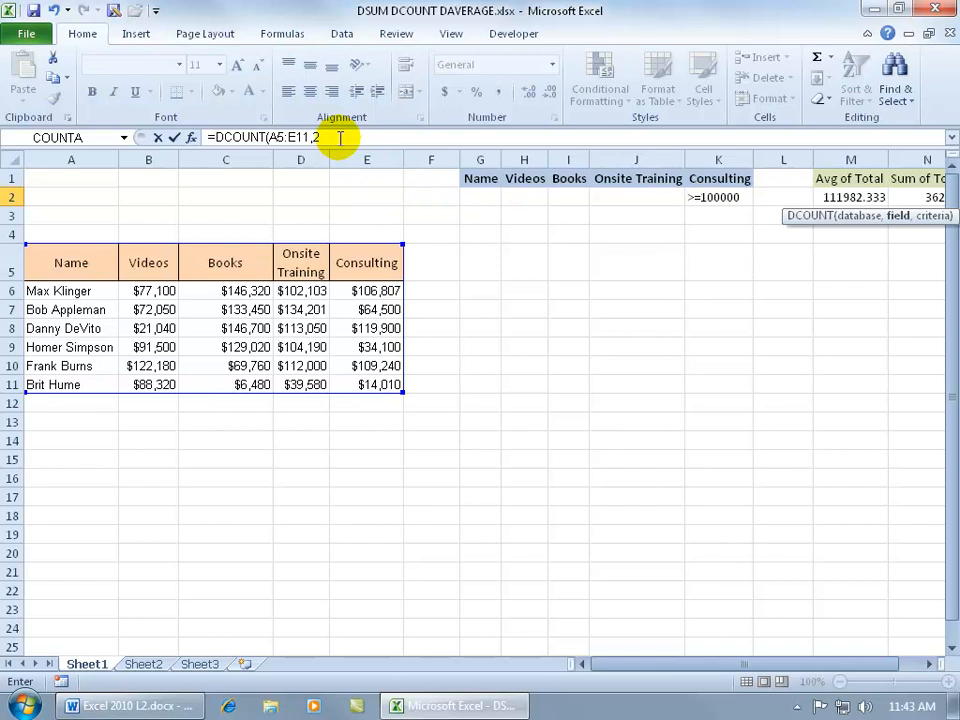
{"action": "type", "text": "m"}
{"action": "key", "text": "BackSpace"}
{"action": "type", "text": ","}
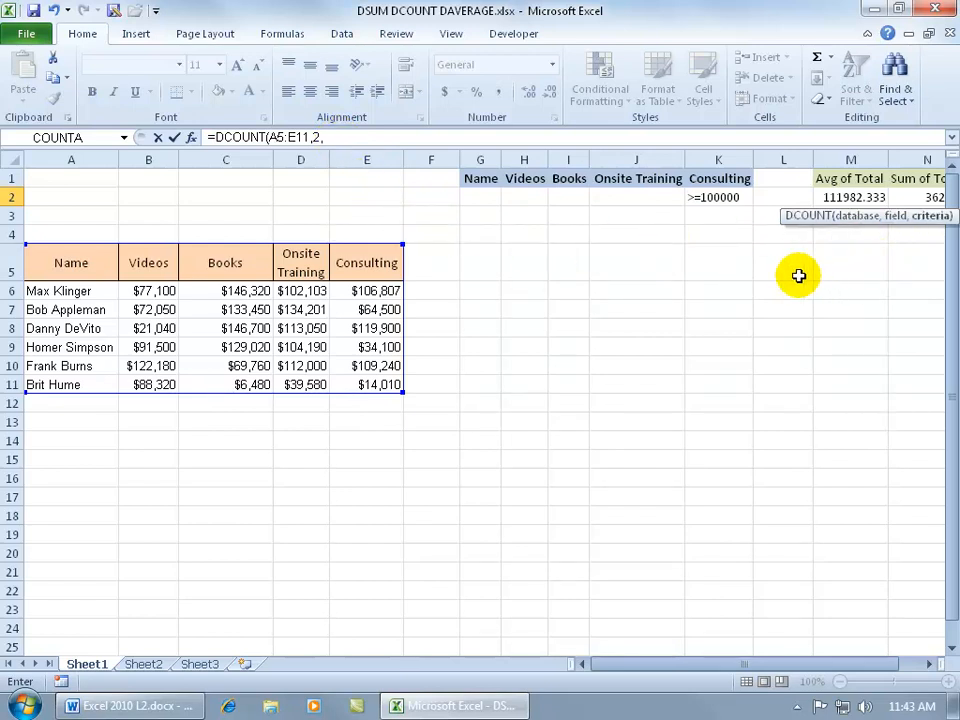
{"action": "left_click_drag", "start_coordinate": [489, 180], "coordinate": [727, 210]}
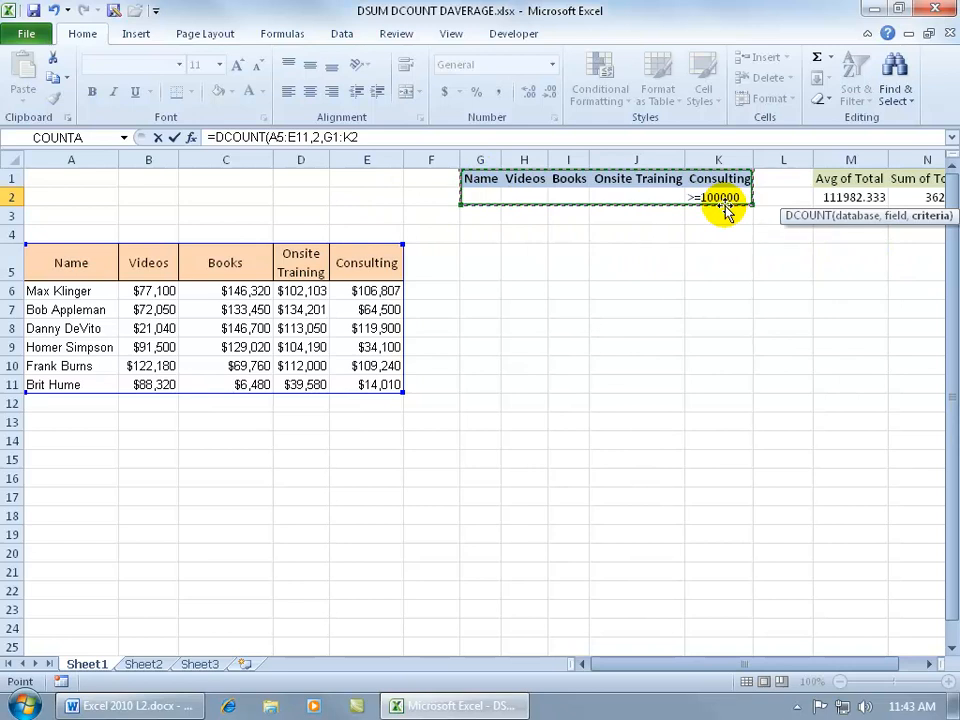
{"action": "key", "text": "Return"}
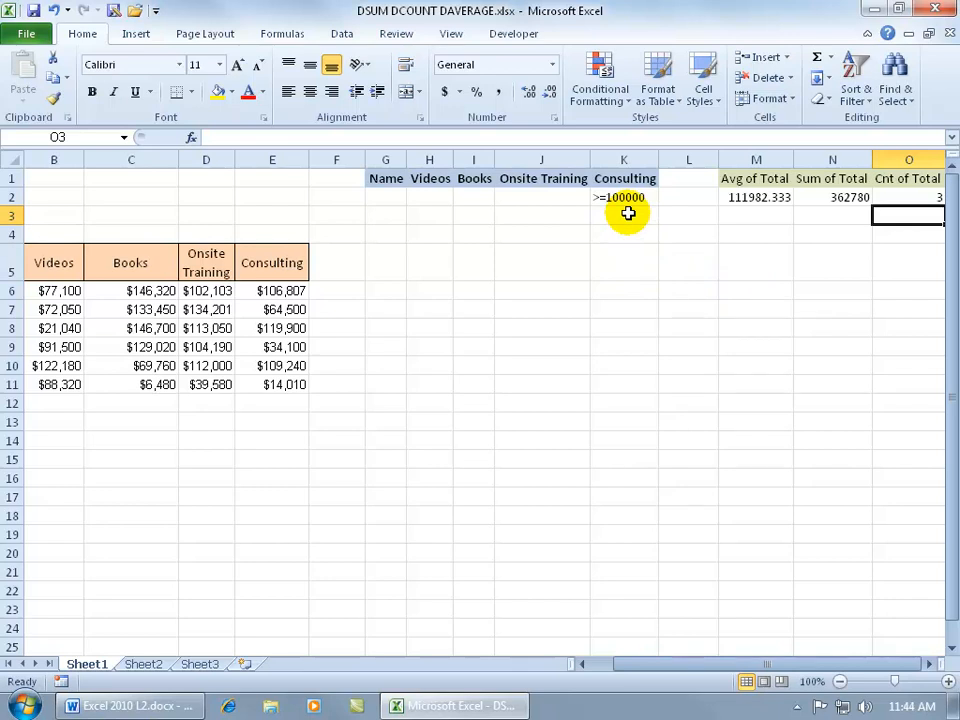
Select the Consulting and Videos values in rows 6, 8 and 10 to check the count
{"action": "left_click_drag", "start_coordinate": [643, 666], "coordinate": [622, 668]}
{"action": "left_click", "coordinate": [386, 290]}
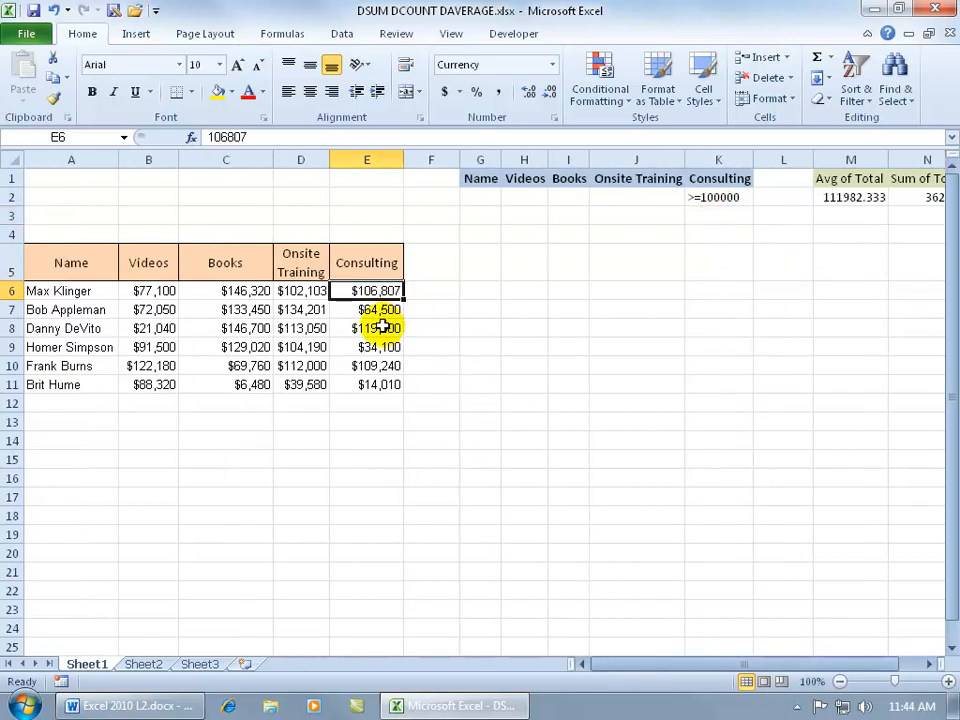
{"action": "left_click", "coordinate": [381, 327], "text": "ctrl"}
{"action": "left_click", "coordinate": [388, 364], "text": "ctrl"}
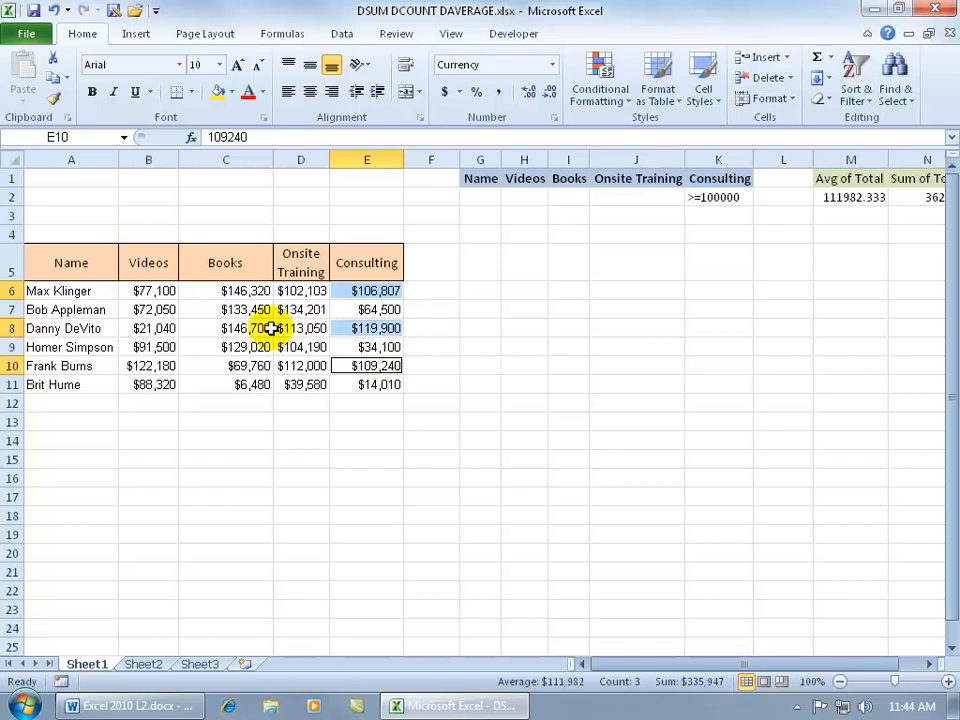
{"action": "left_click", "coordinate": [157, 290]}
{"action": "left_click", "coordinate": [150, 328], "text": "ctrl"}
{"action": "left_click", "coordinate": [150, 365], "text": "ctrl"}
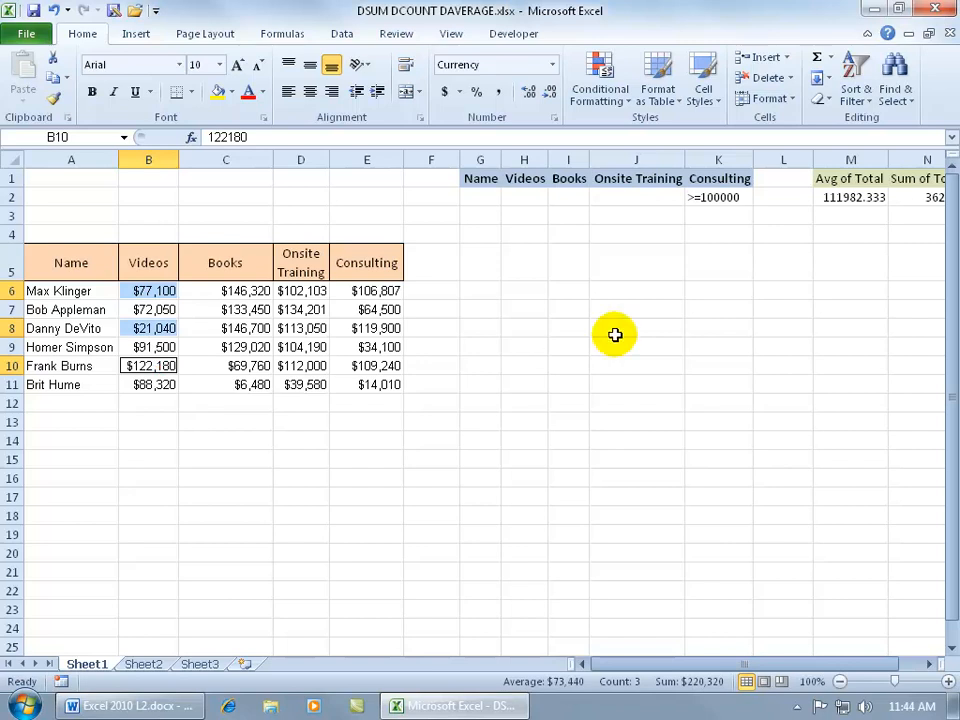
Enter the criterion <=70000 under the Videos header in H2
{"action": "left_click", "coordinate": [529, 196]}
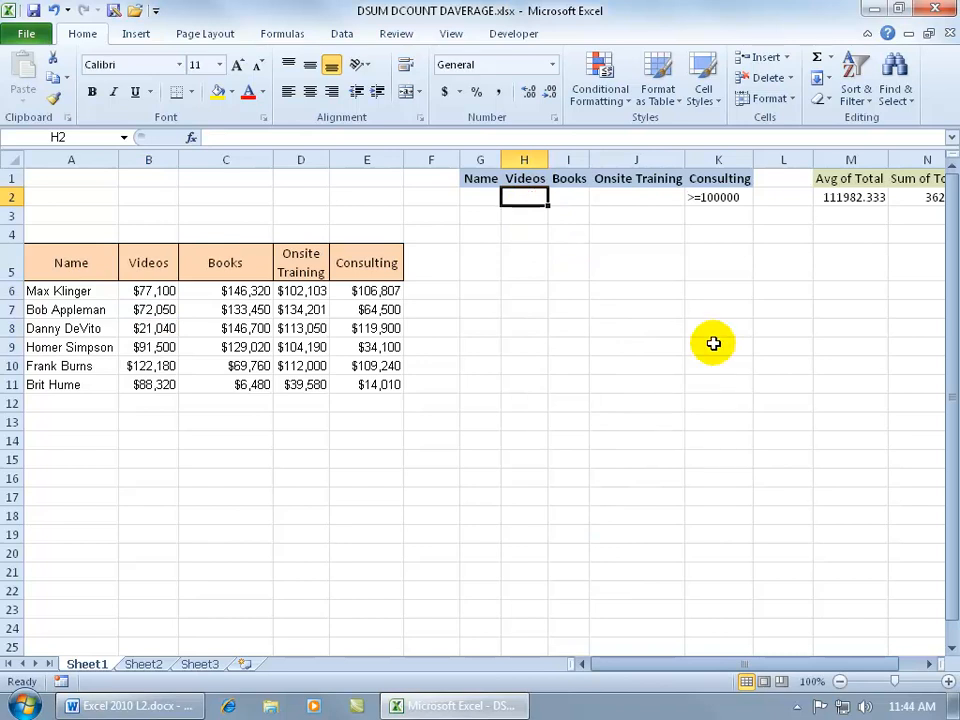
{"action": "type", "text": "<"}
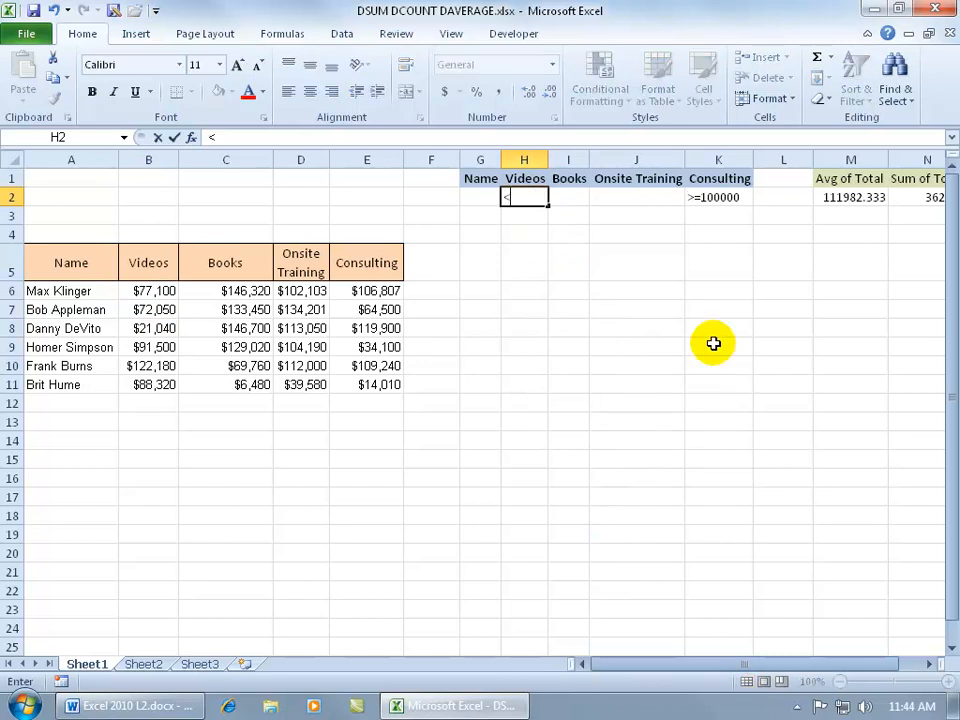
{"action": "type", "text": "=70000"}
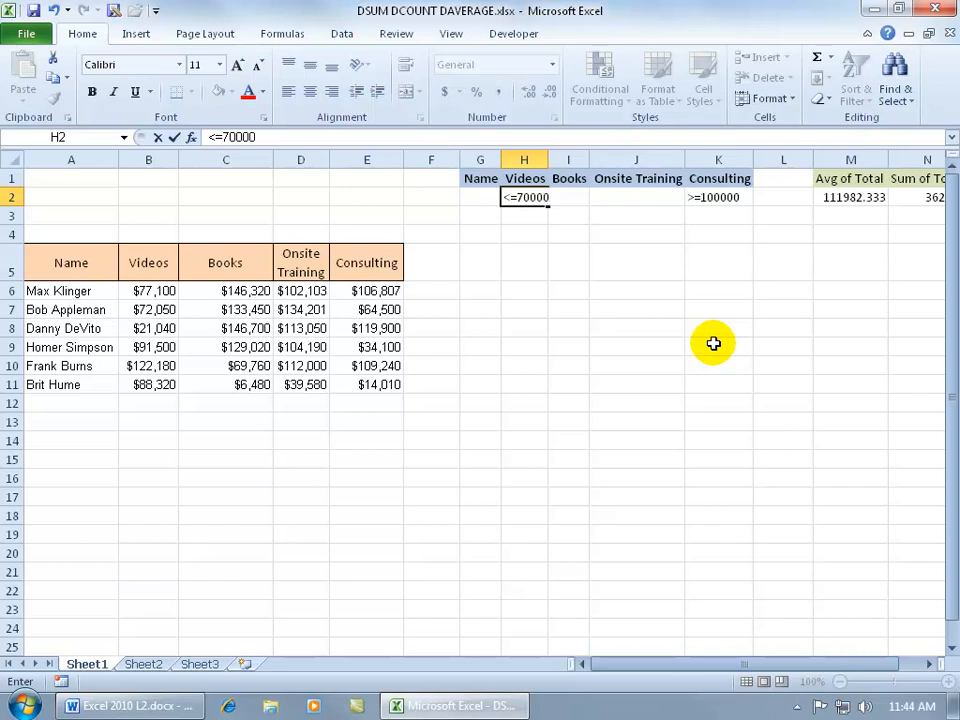
{"action": "key", "text": "Return"}
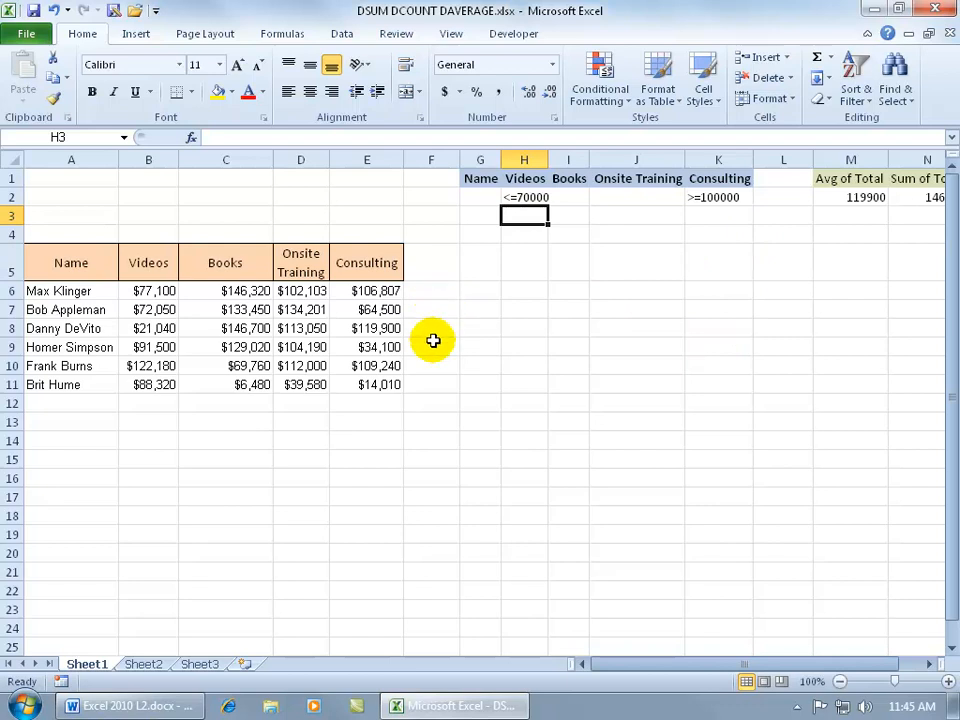
Select the Consulting values in rows 6, 8 and 10 to compare with the combined criteria results
{"action": "left_click", "coordinate": [388, 291]}
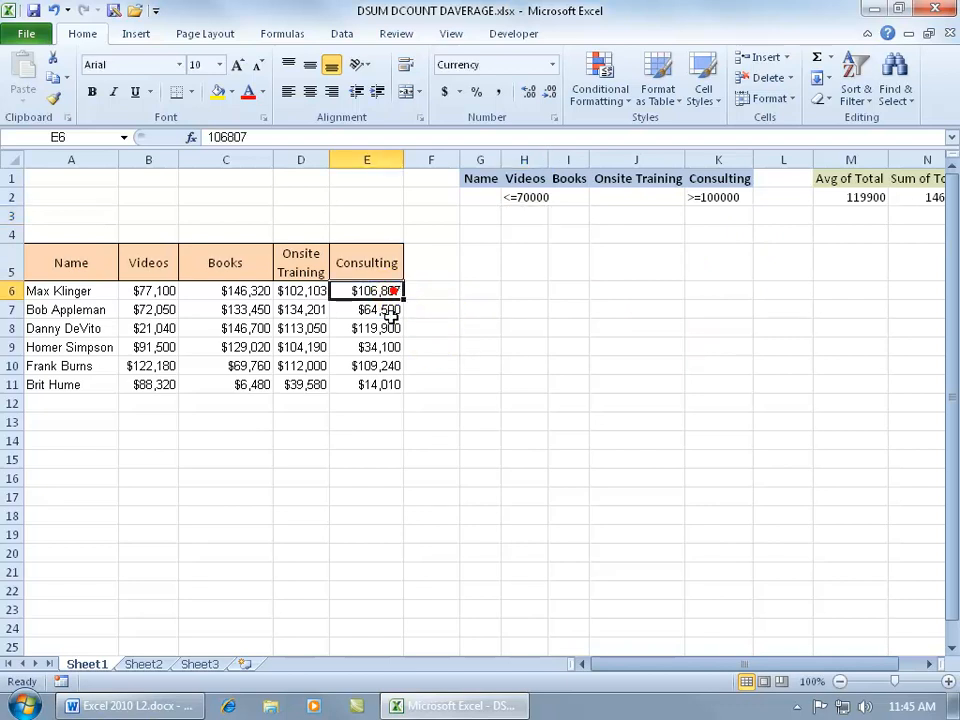
{"action": "left_click", "coordinate": [386, 328], "text": "ctrl"}
{"action": "left_click", "coordinate": [378, 367], "text": "ctrl"}
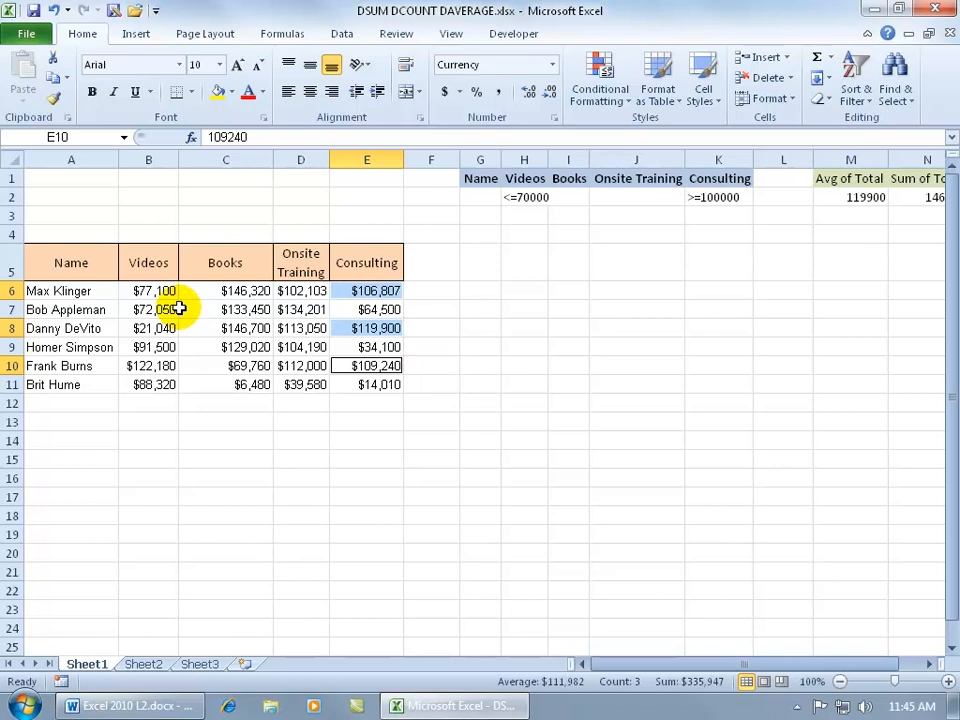
Select the Videos and Consulting values in row 8 to identify the record matching both criteria
{"action": "left_click", "coordinate": [155, 329], "text": "ctrl"}
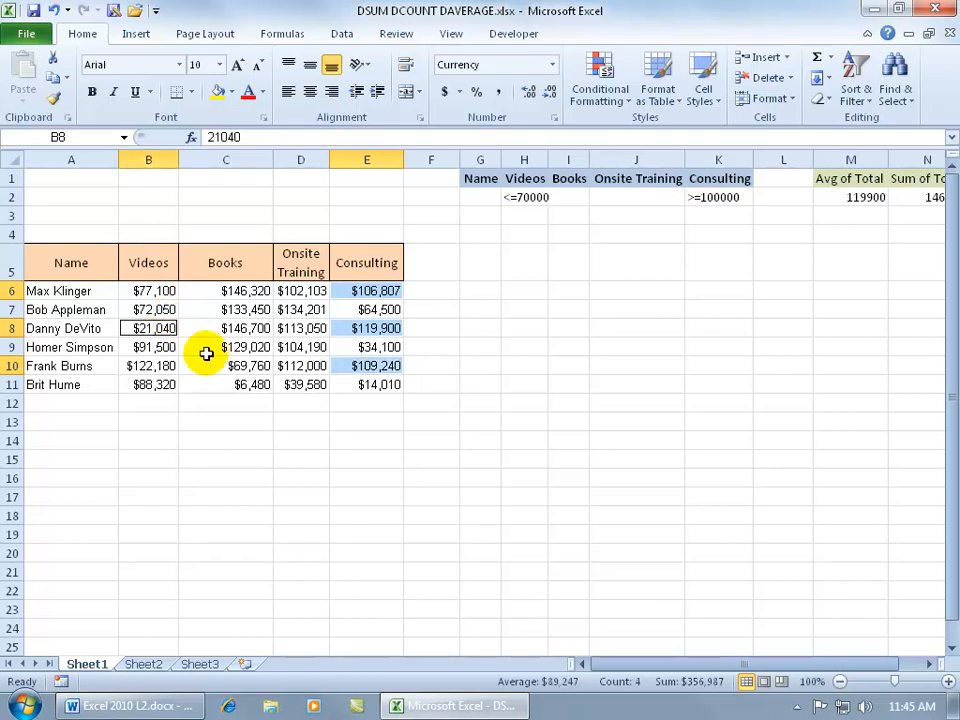
{"action": "left_click", "coordinate": [160, 329]}
{"action": "left_click", "coordinate": [368, 329]}
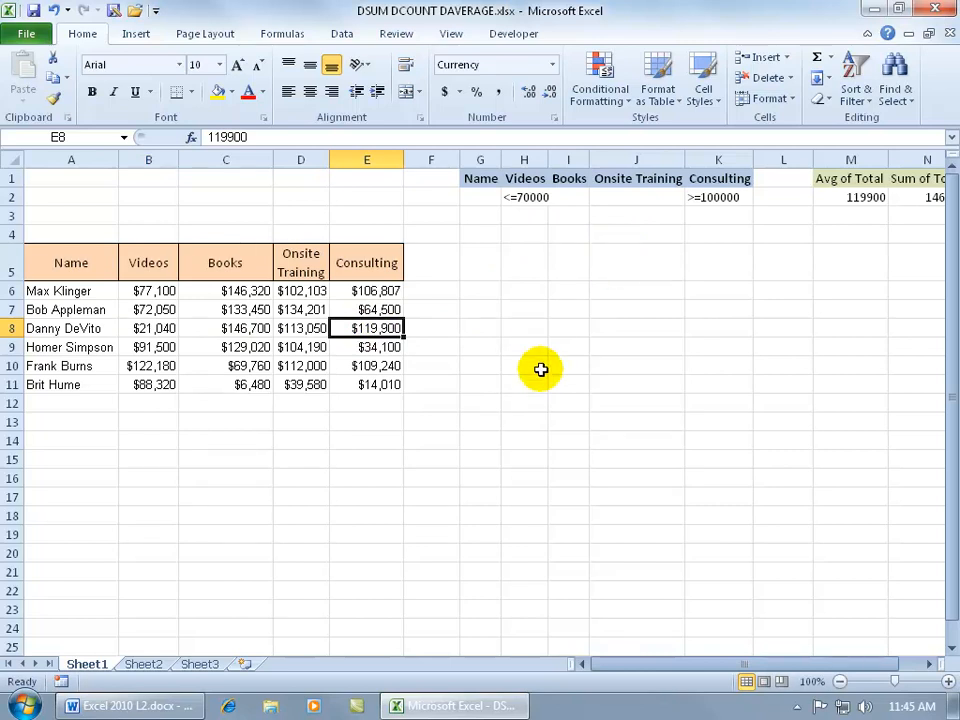
Inspect the DAVERAGE and DSUM formulas and compare their results with the Books and Videos values in row 8
{"action": "left_click", "coordinate": [869, 203]}
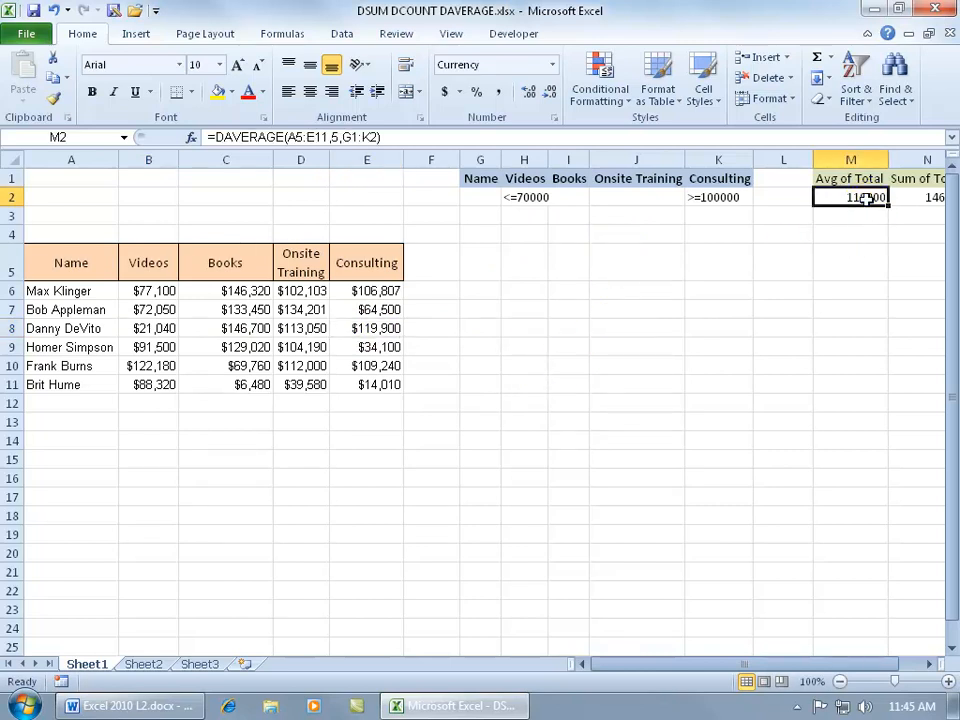
{"action": "left_click", "coordinate": [930, 666]}
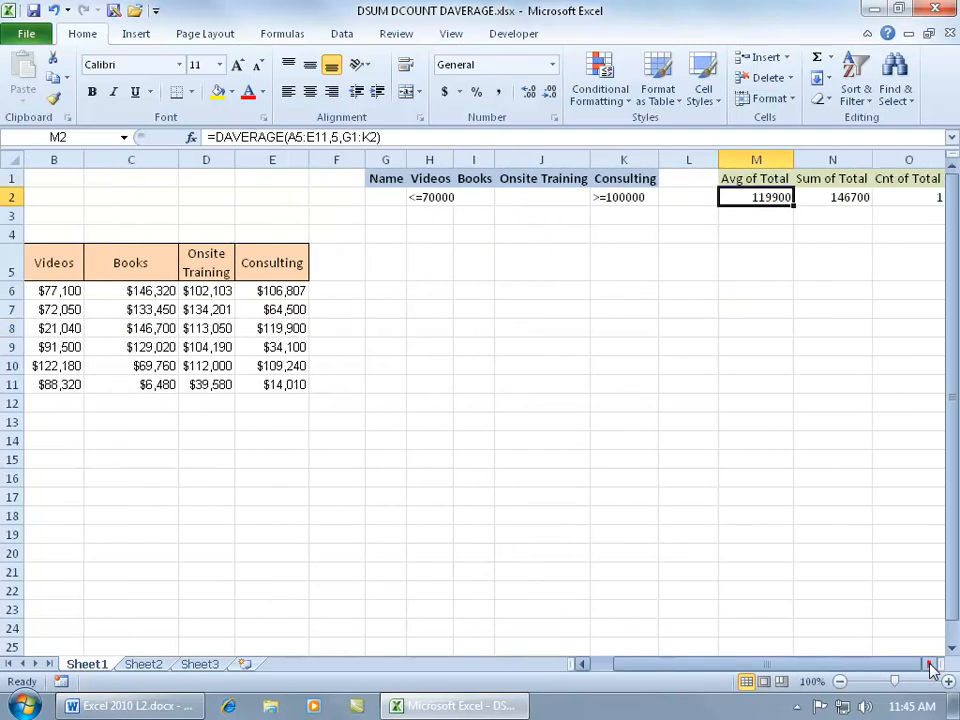
{"action": "left_click", "coordinate": [831, 200]}
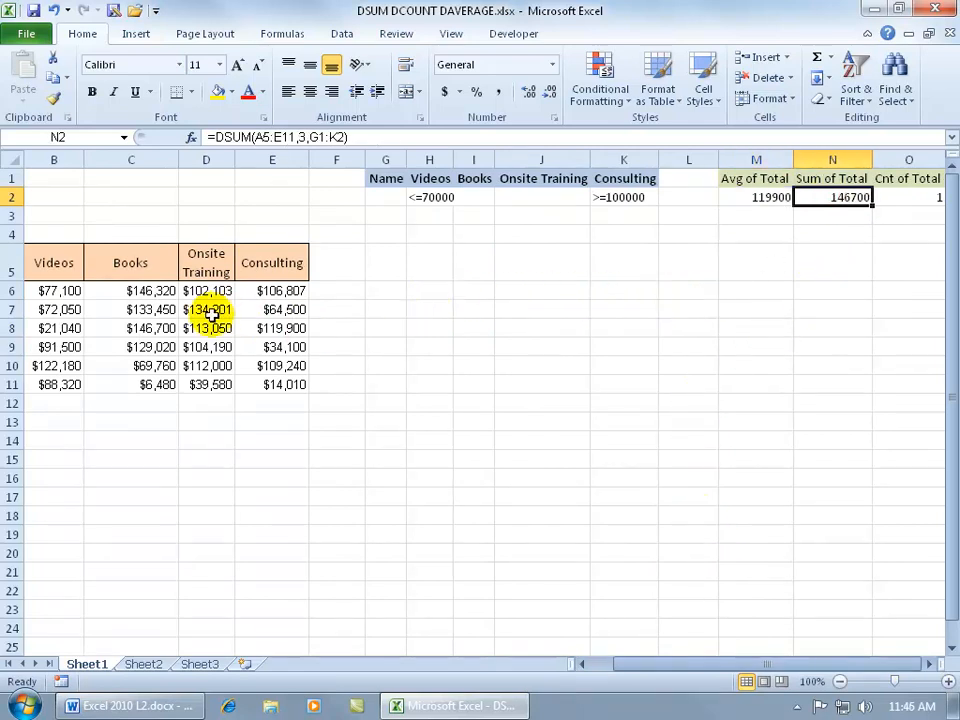
{"action": "left_click", "coordinate": [146, 328]}
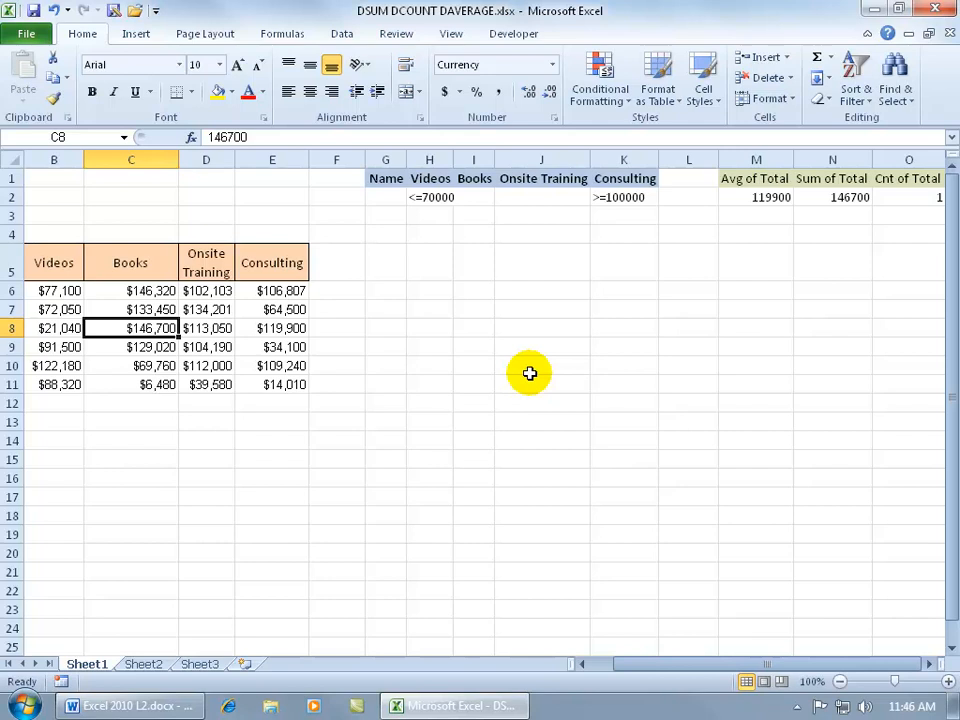
{"action": "left_click_drag", "start_coordinate": [652, 664], "coordinate": [615, 673]}
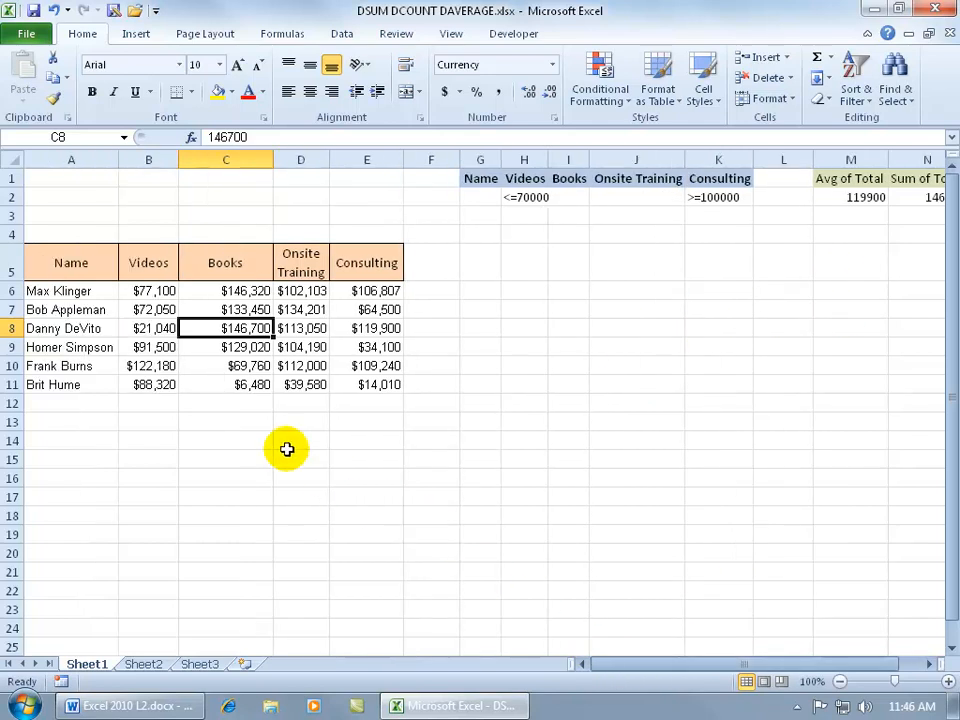
{"action": "left_click", "coordinate": [148, 328]}
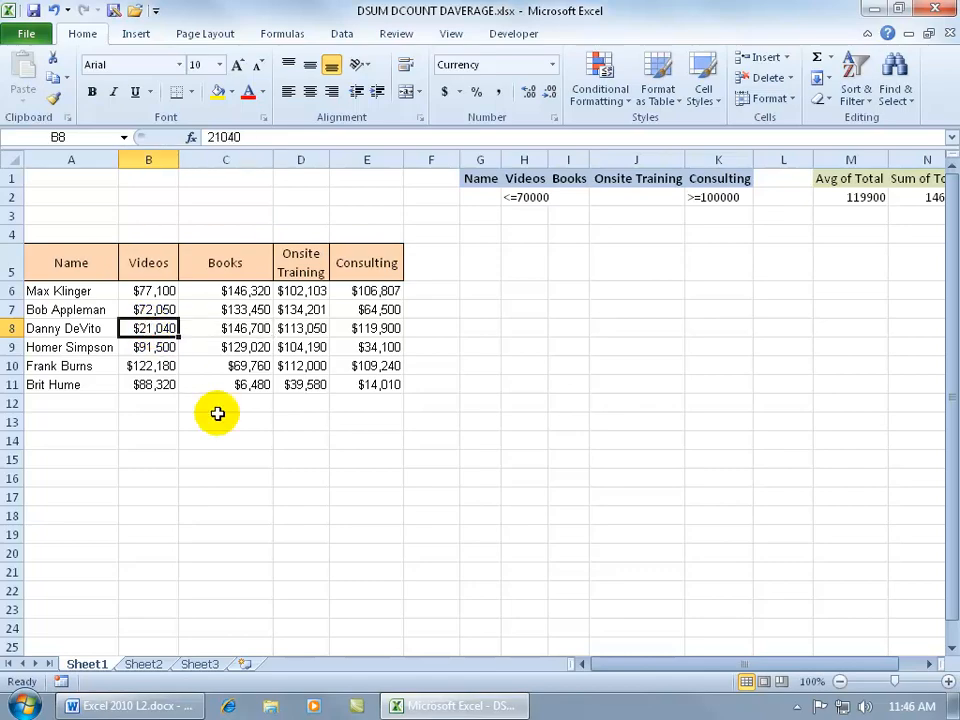